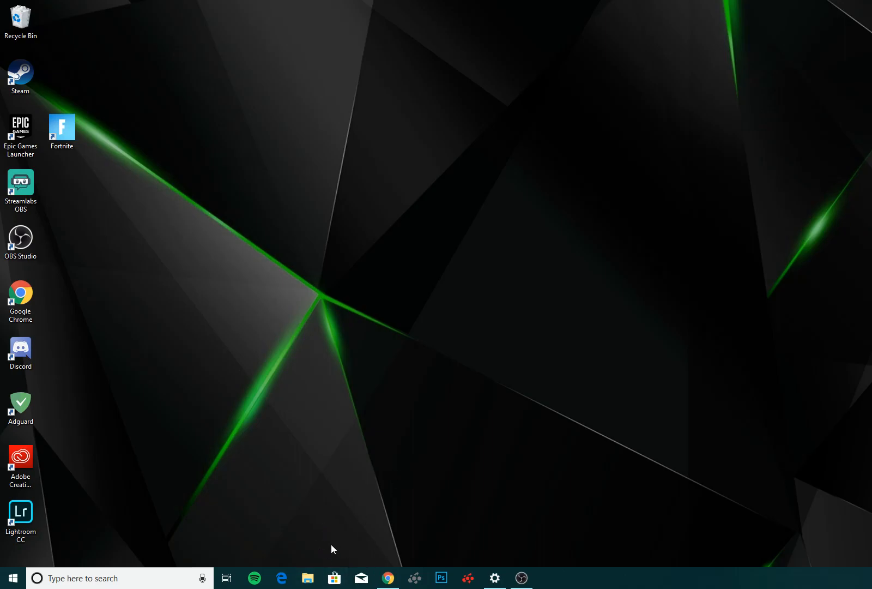
Search Windows for %appdata% and open the matching file folder.
left_click(109, 577)
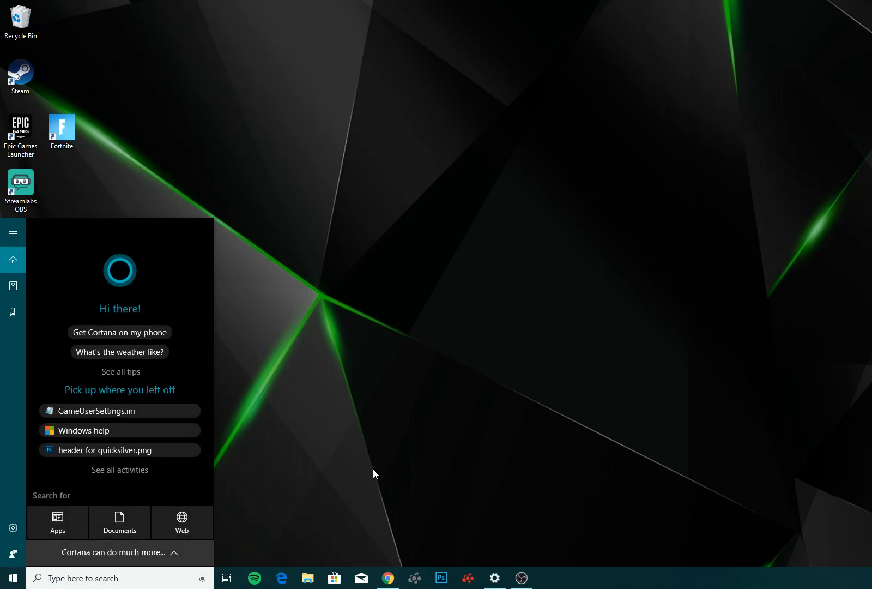
type("$")
key("BackSpace")
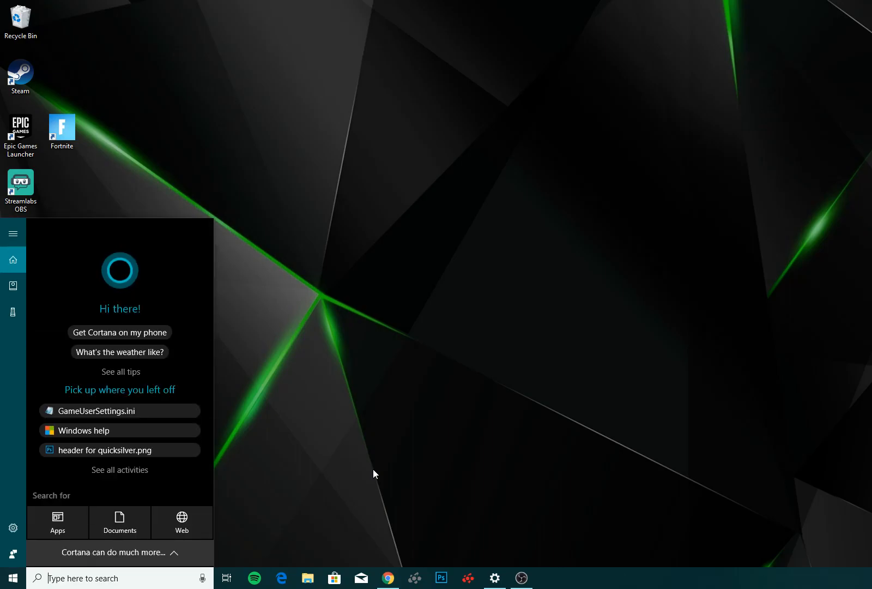
type("%appda")
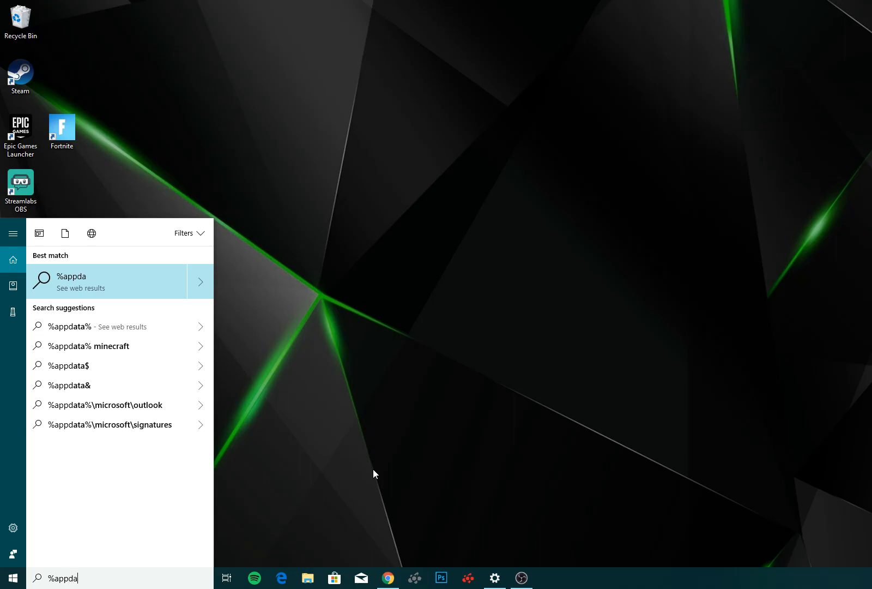
type("ta%")
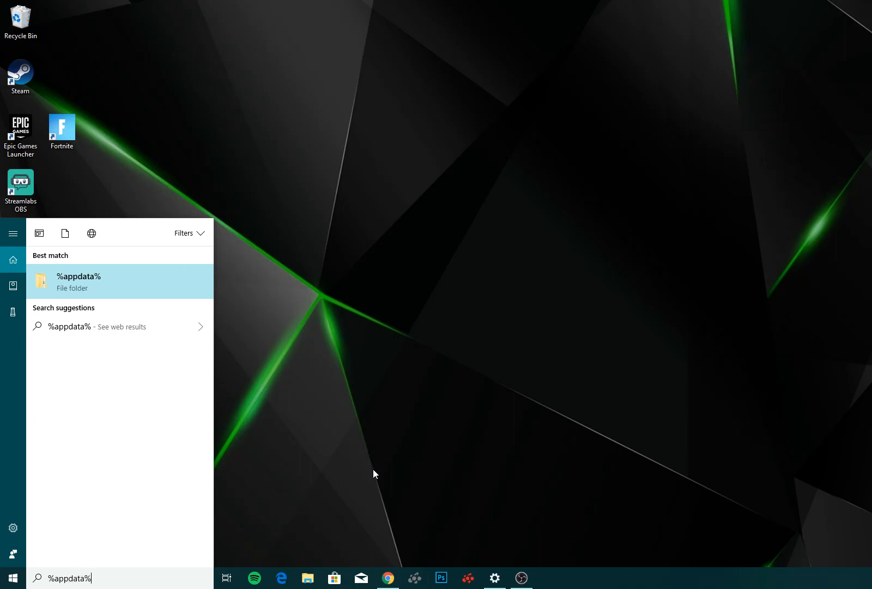
left_click(99, 284)
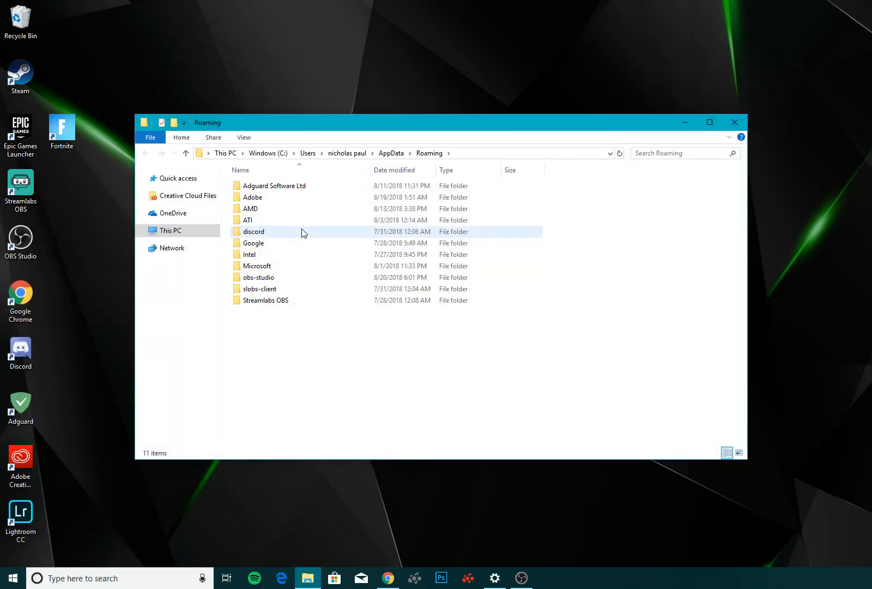
Go up to the AppData folder and browse into Local, FortniteGame, Saved, Config and WindowsClient.
left_click(384, 155)
left_click(255, 188)
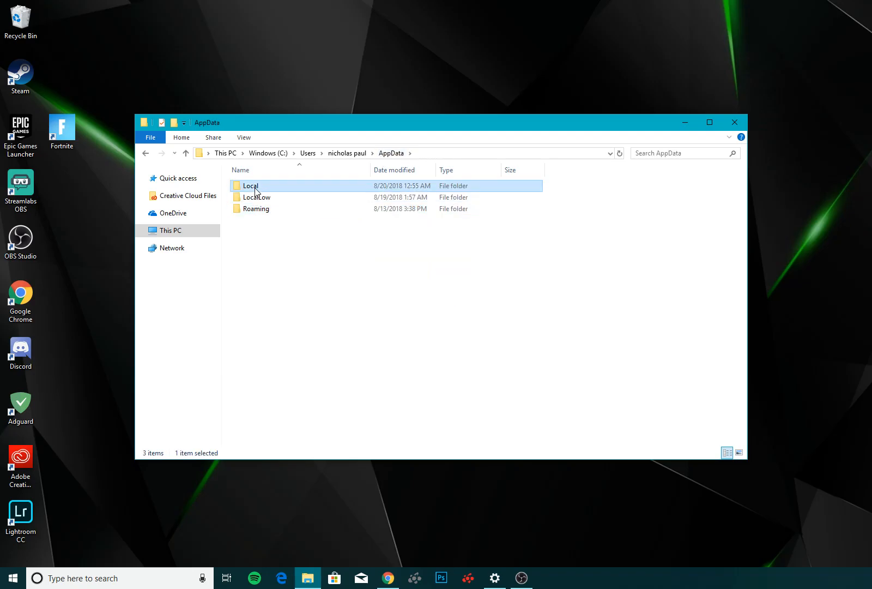
double_click(255, 190)
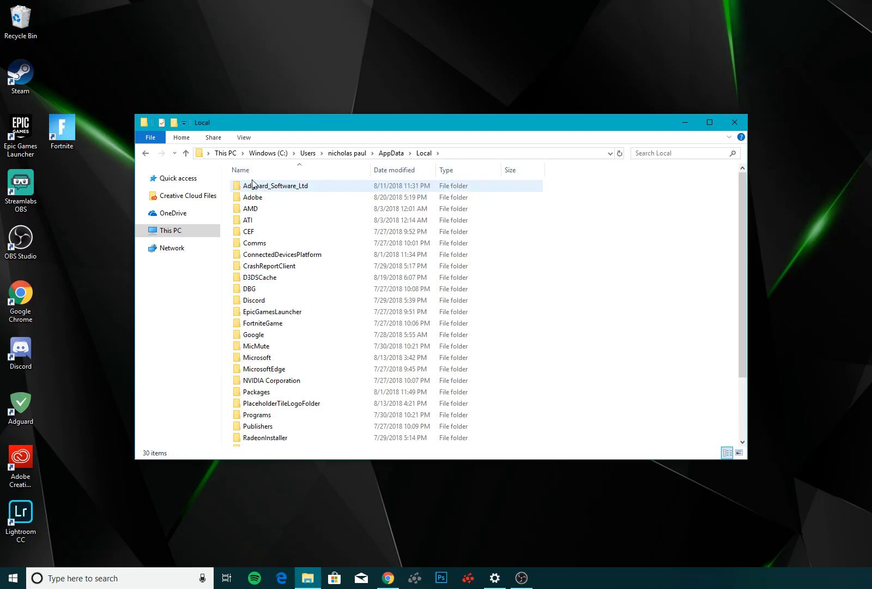
double_click(272, 324)
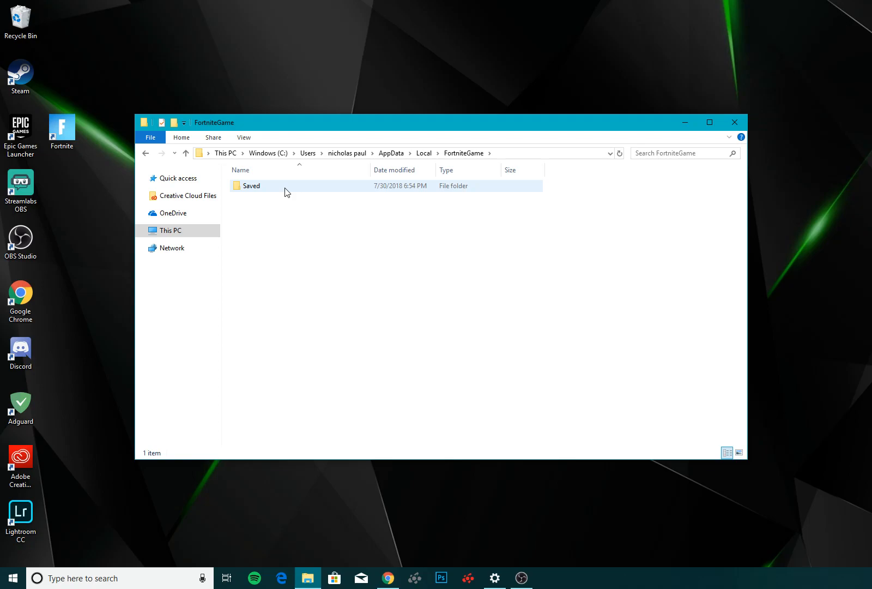
left_click(282, 188)
double_click(282, 189)
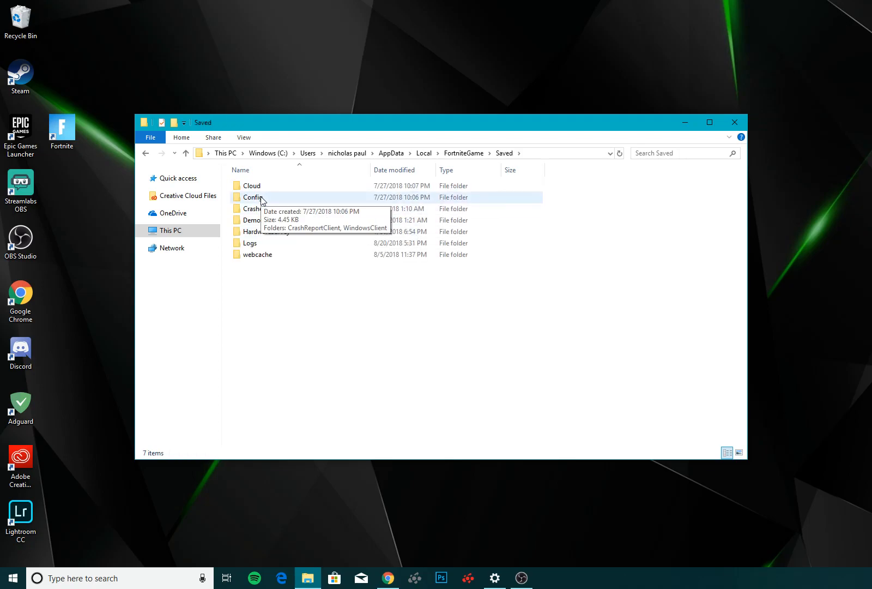
double_click(262, 199)
double_click(281, 200)
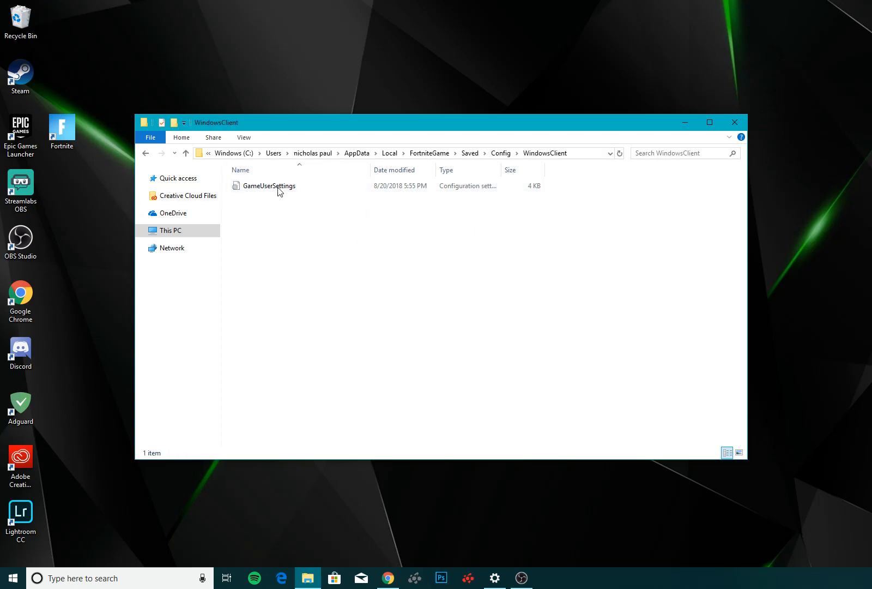
Open the GameUserSettings configuration file in Notepad.
right_click(269, 187)
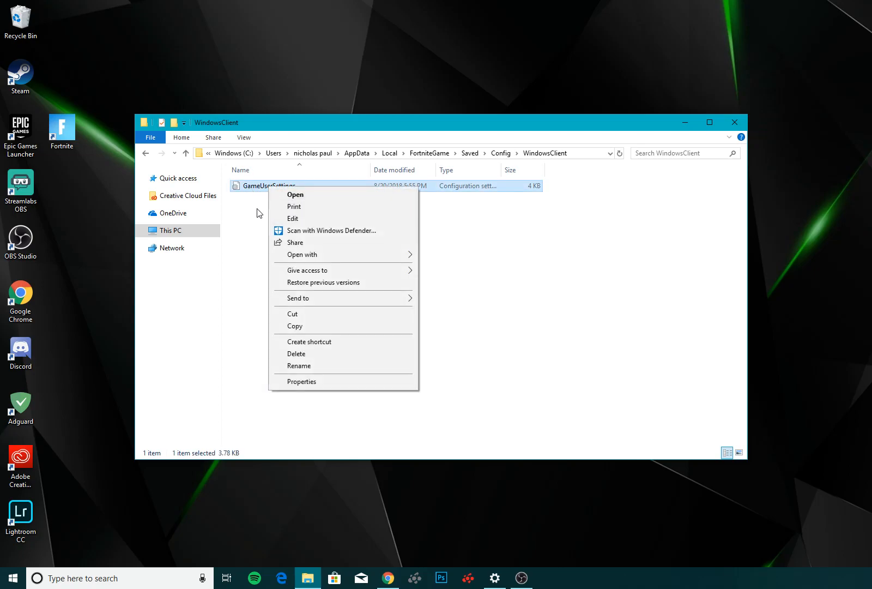
left_click(253, 216)
right_click(292, 187)
mouse_move(323, 255)
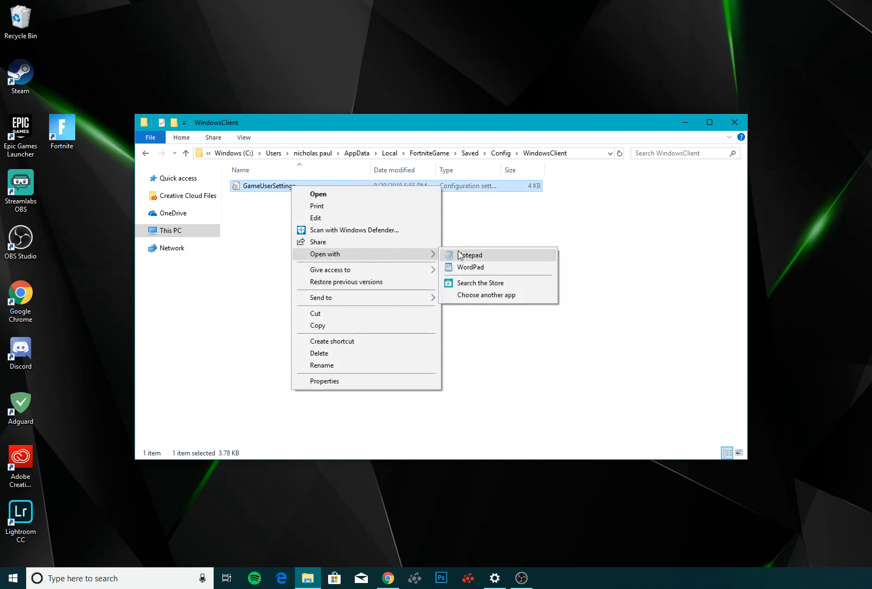
left_click(472, 232)
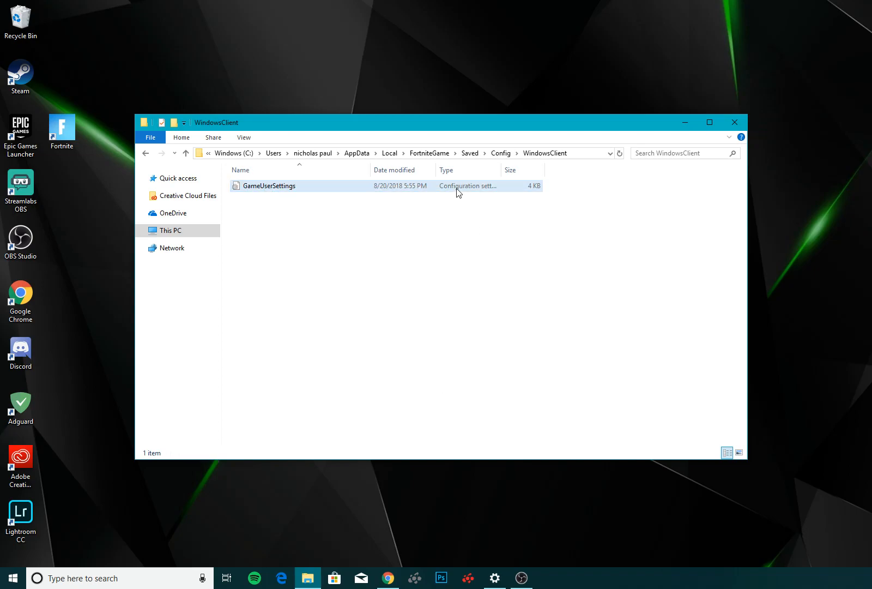
double_click(458, 188)
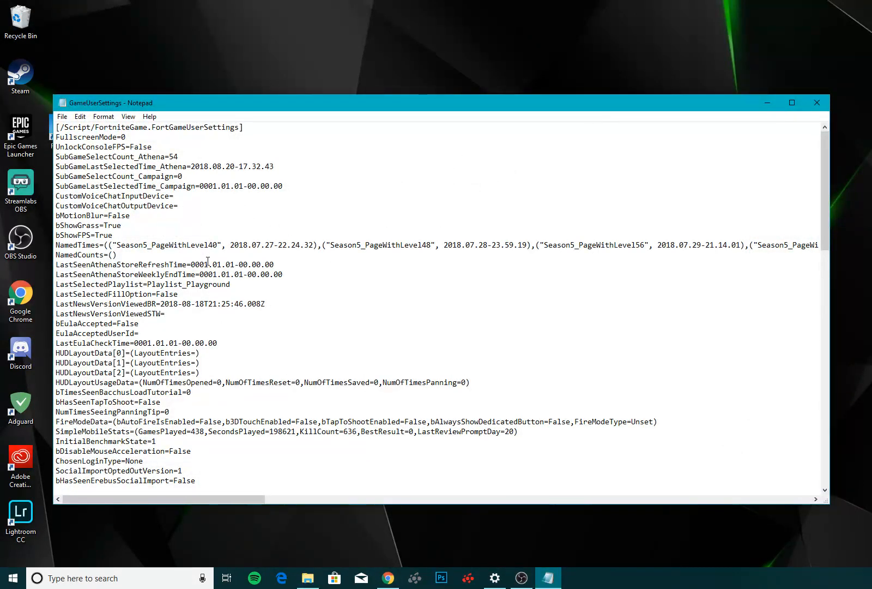
Enter 1600 for ResolutionSizeX and LastUserConfirmedResolutionSizeX in the GameUserSettings file.
scroll(249, 251, "down", 4)
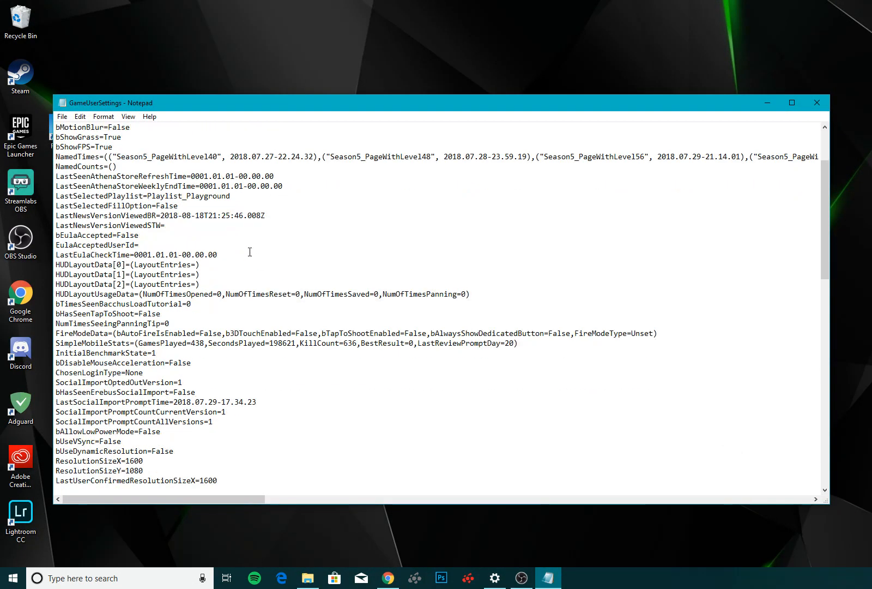
scroll(154, 401, "down", 2)
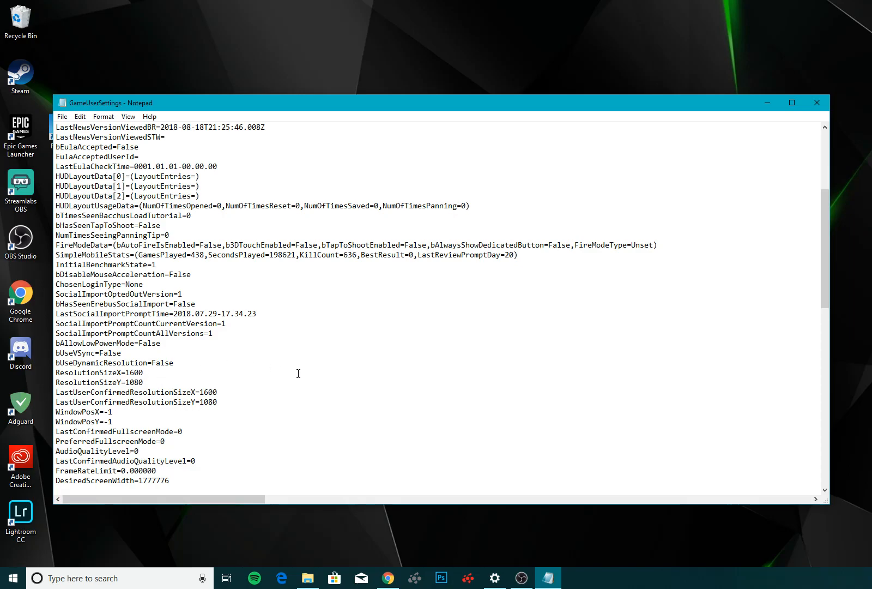
type("9")
double_click(204, 388)
type("1922")
left_click_drag(130, 372, 152, 372)
type("600")
left_click(224, 392)
key("BackSpace")
key("BackSpace")
key("BackSpace")
type("6")
left_click(210, 404)
Close the GameUserSettings file without saving the changes and close the WindowsClient folder window.
left_click(819, 105)
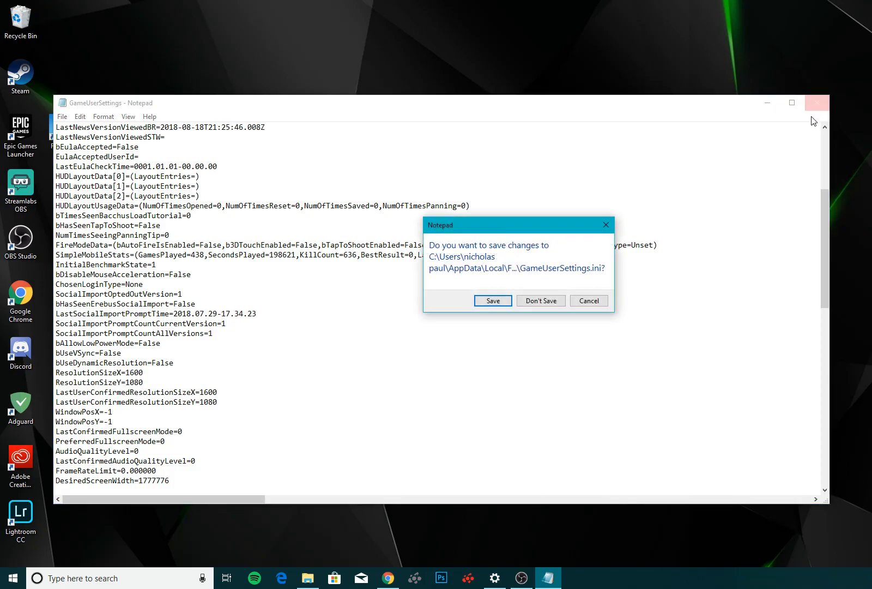
left_click(541, 301)
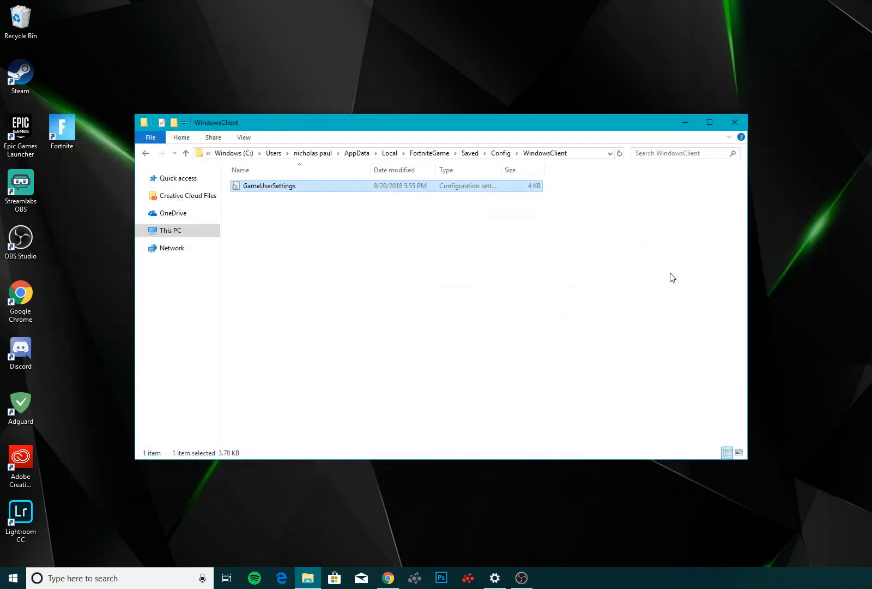
left_click(736, 123)
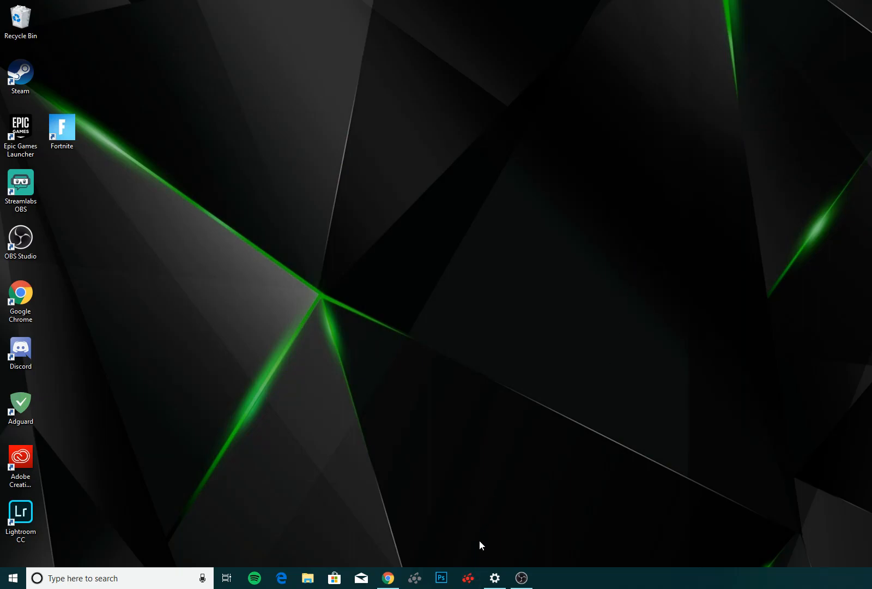
Launch AMD Radeon Settings by searching for "amd" and open its Display settings.
left_click(468, 578)
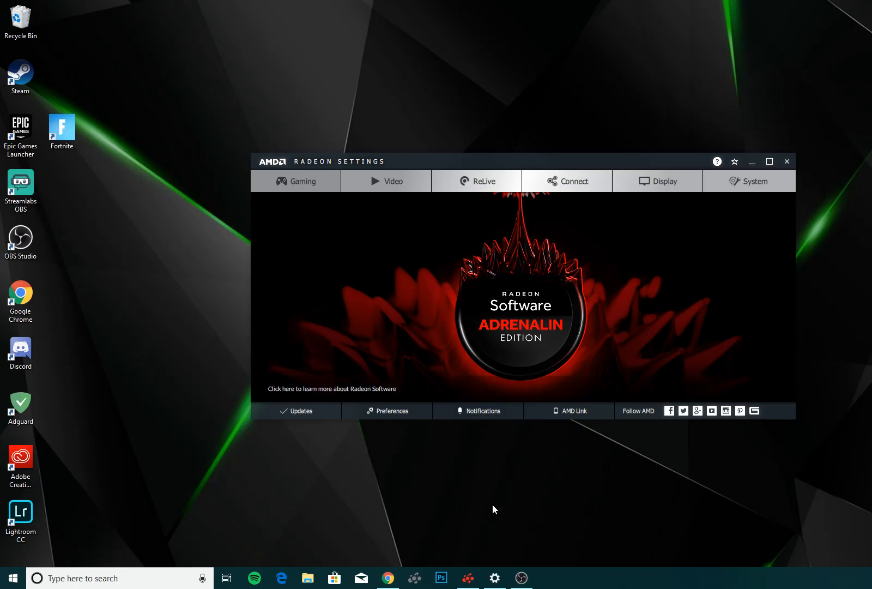
mouse_move(481, 579)
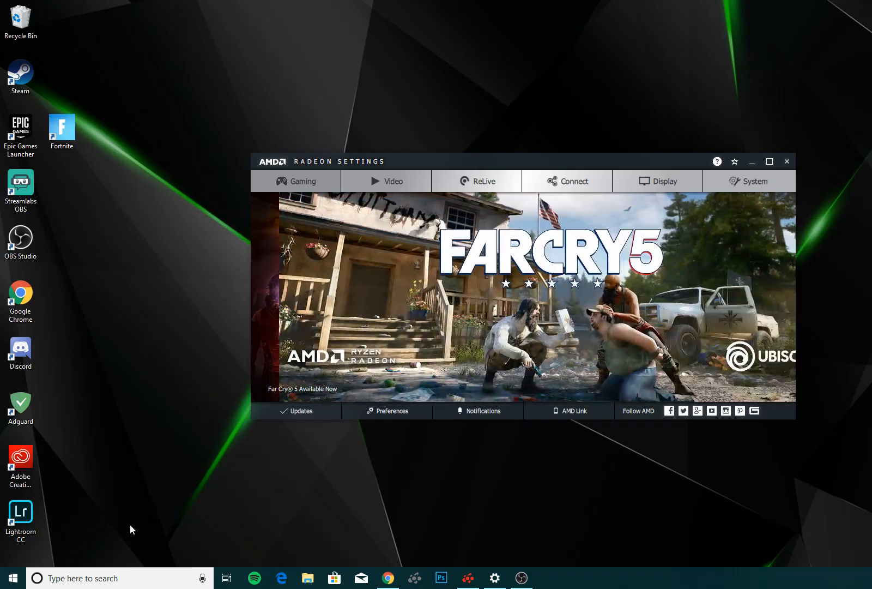
left_click(66, 581)
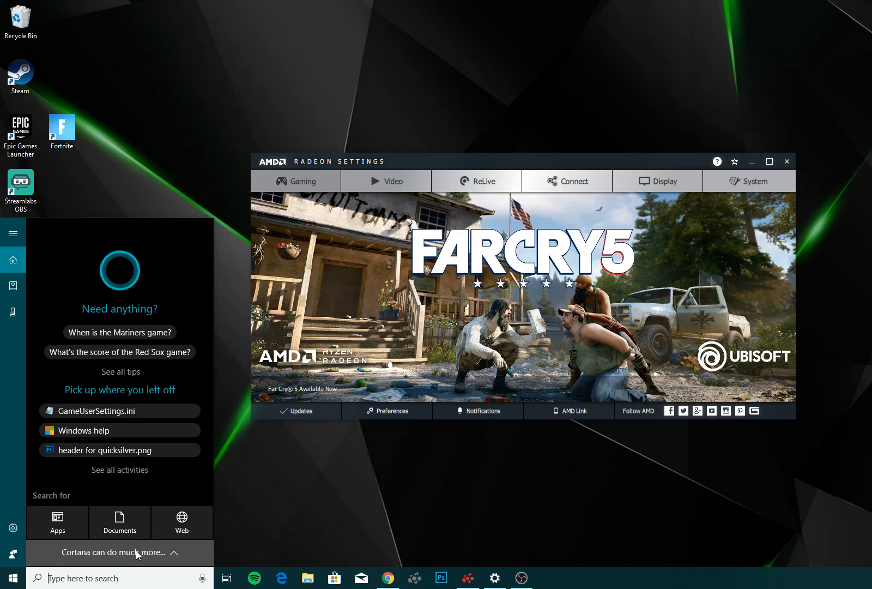
type("amd")
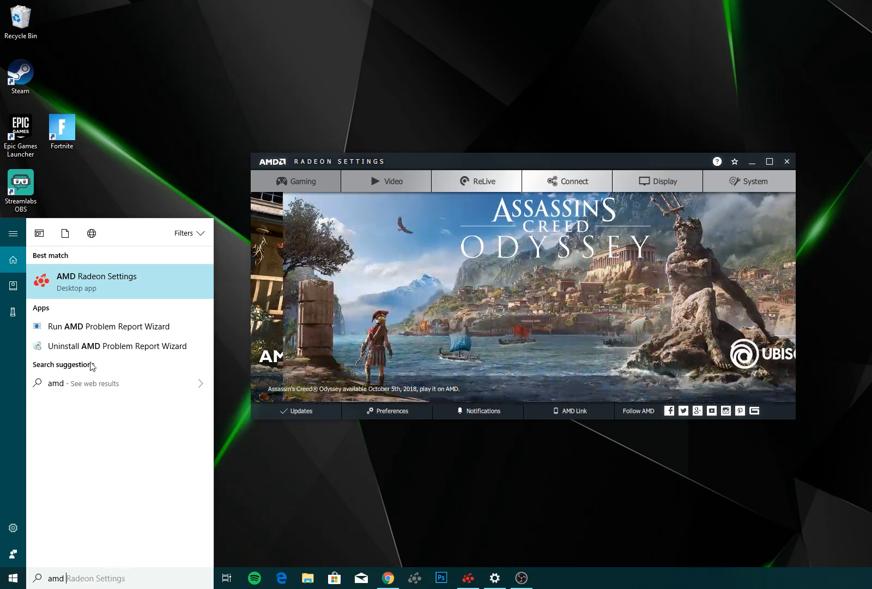
left_click(114, 282)
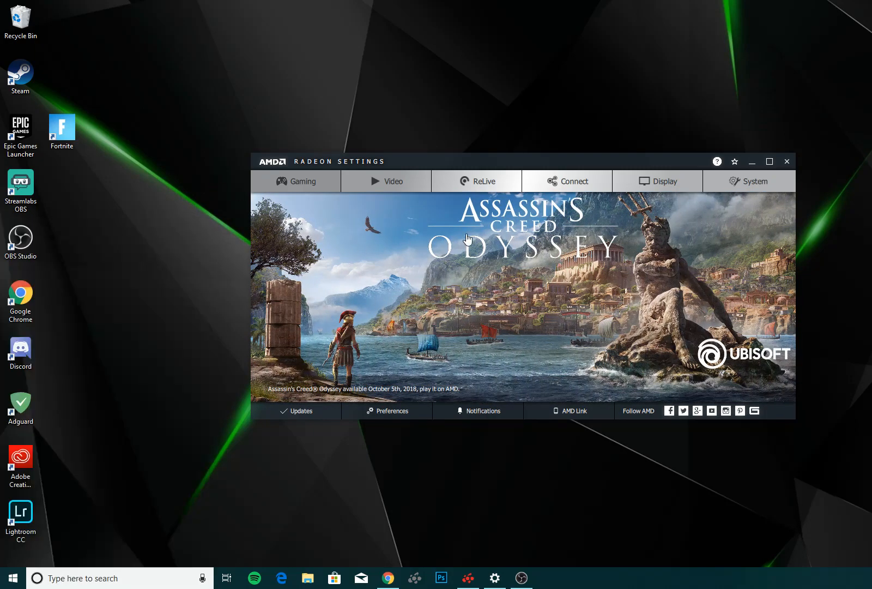
left_click(670, 179)
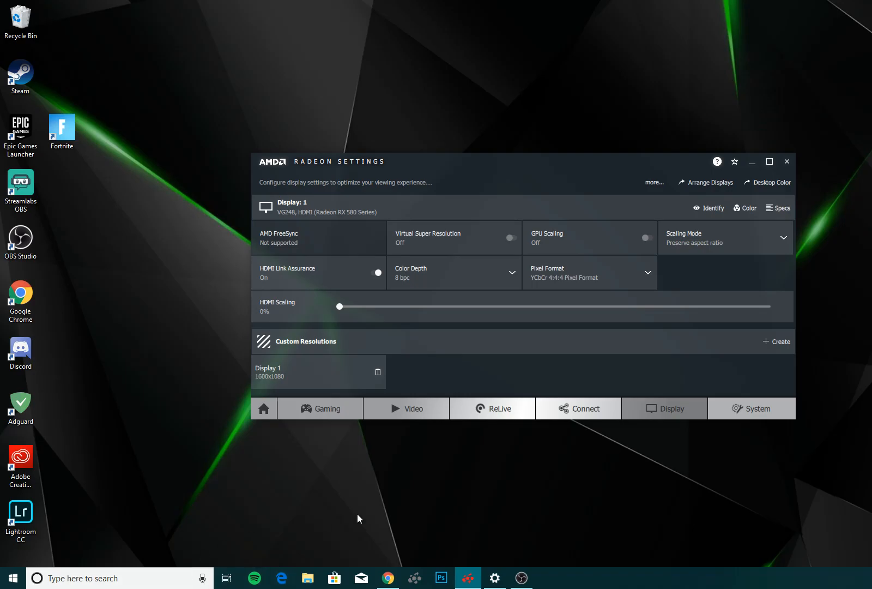
Open the Windows display settings and view the monitor's resolution and refresh rate in the advanced display settings.
right_click(853, 270)
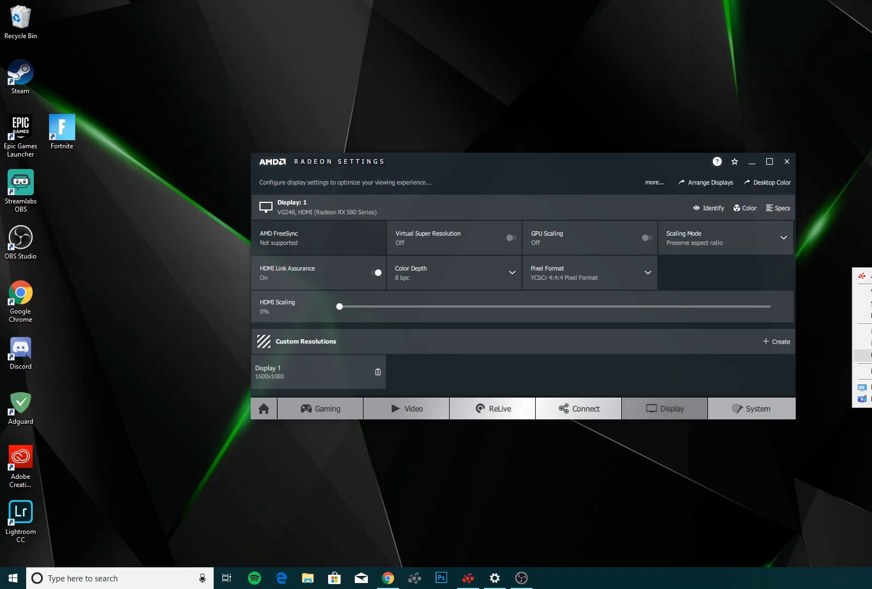
left_click(866, 387)
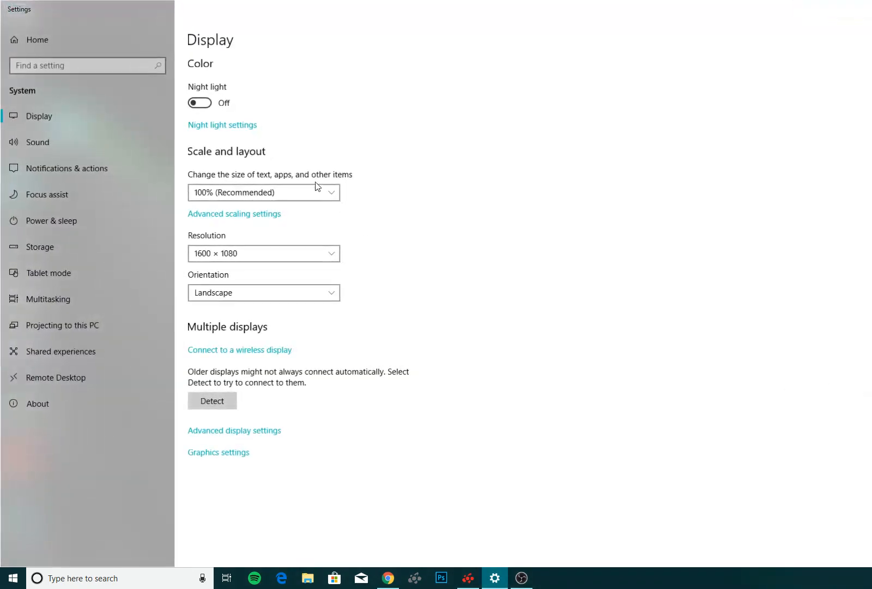
left_click(834, 8)
left_click_drag(568, 159, 767, 88)
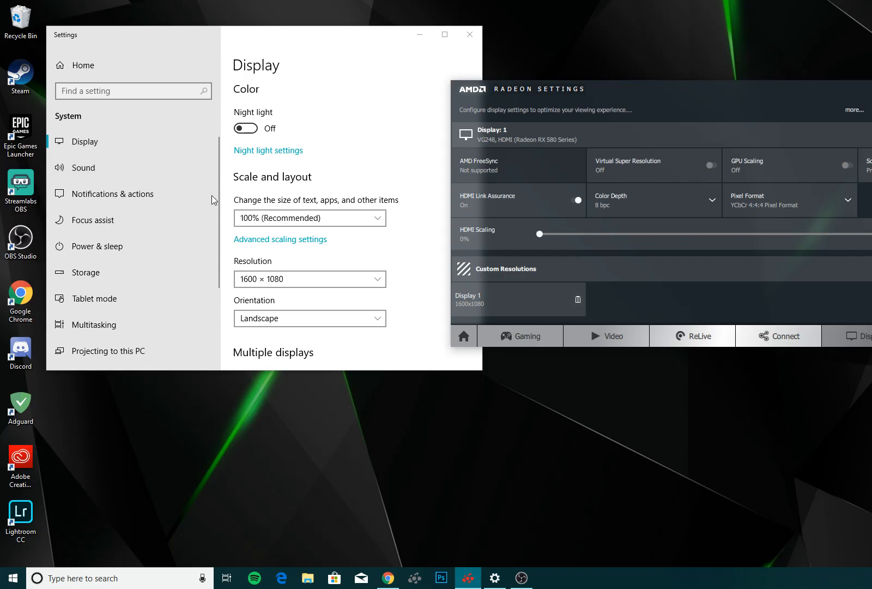
left_click(98, 142)
scroll(303, 264, "down", 5)
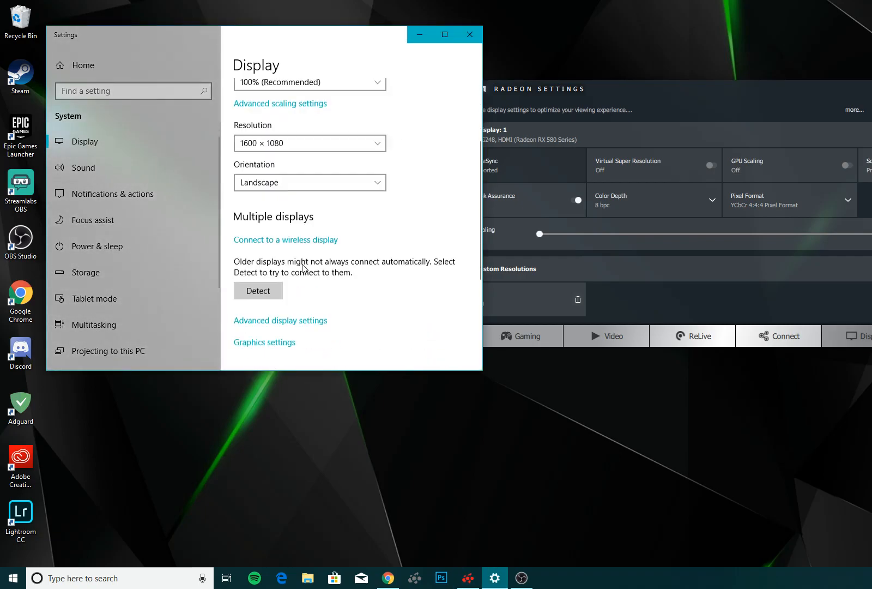
left_click(445, 34)
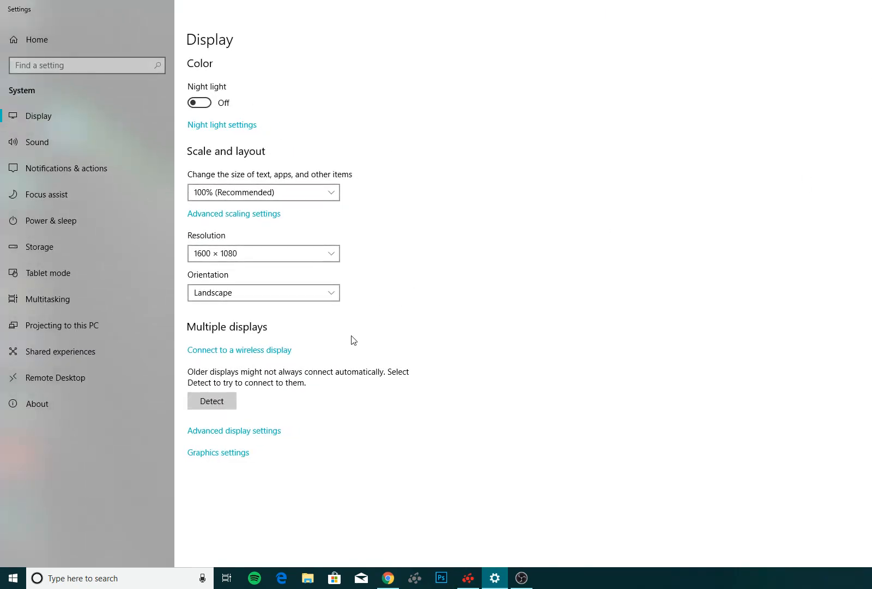
left_click(219, 433)
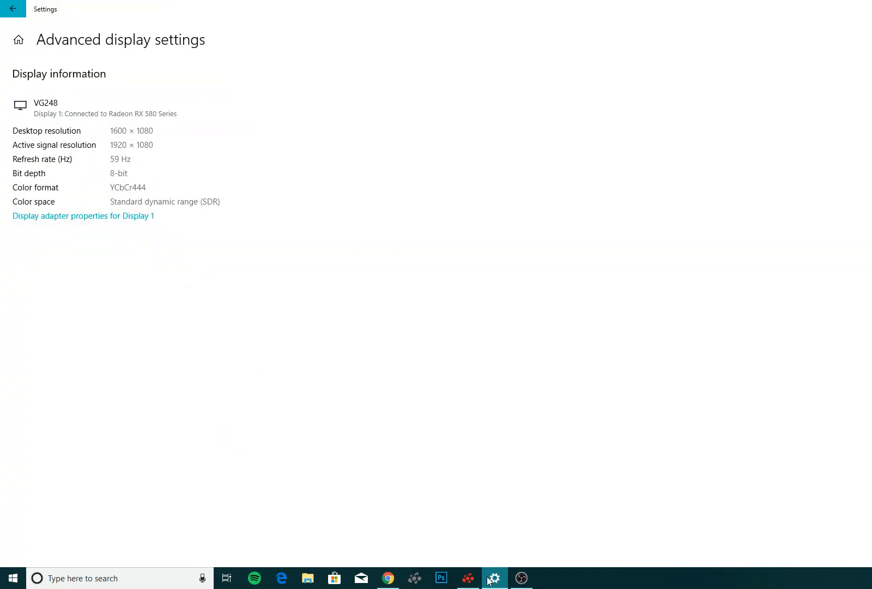
Switch to AMD Radeon Settings and start a custom resolution for Display 1 with a horizontal resolution of 1600 px.
left_click(468, 580)
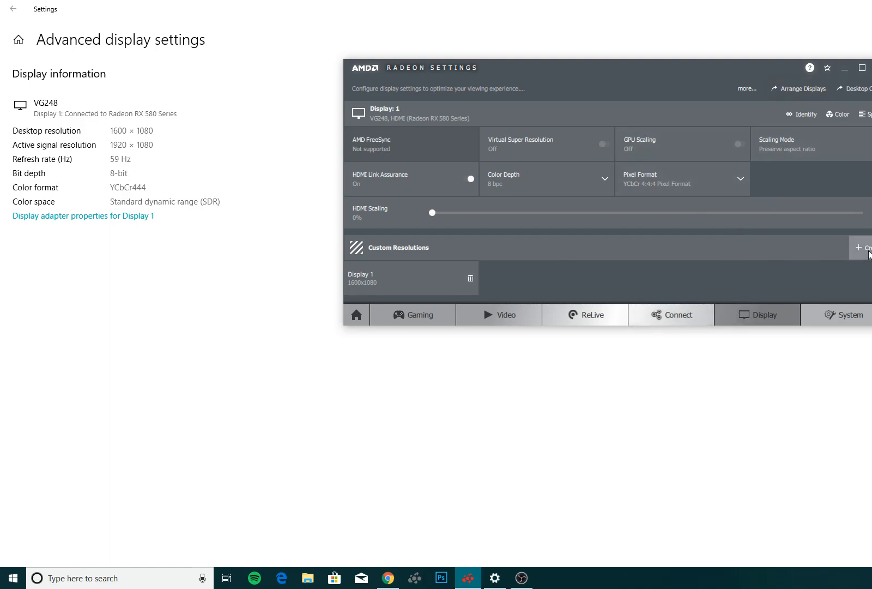
left_click(867, 248)
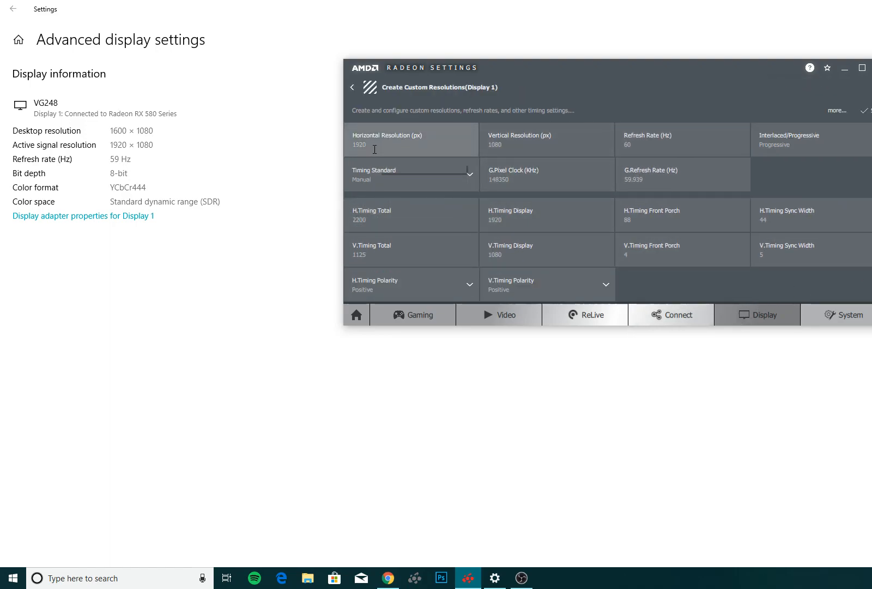
double_click(355, 145)
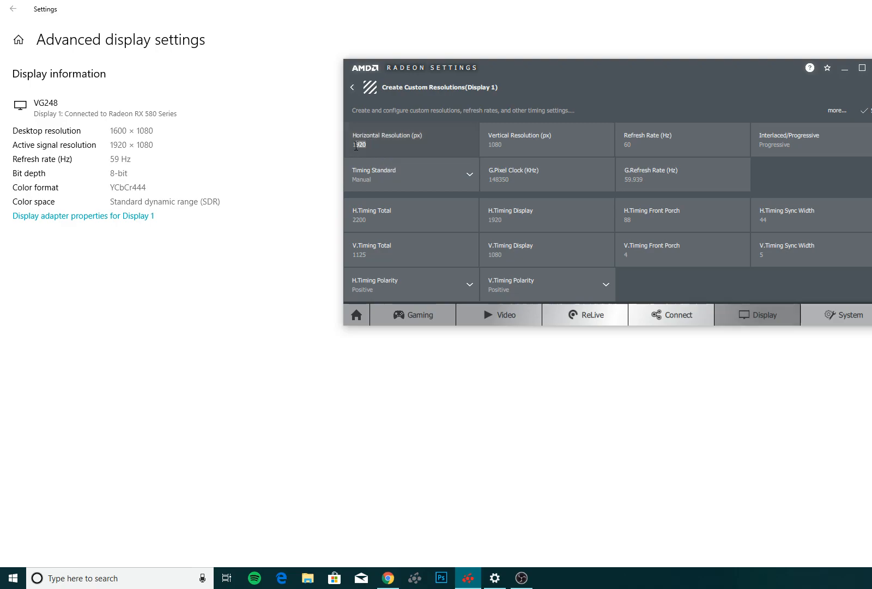
left_click_drag(368, 142, 354, 149)
type("1600")
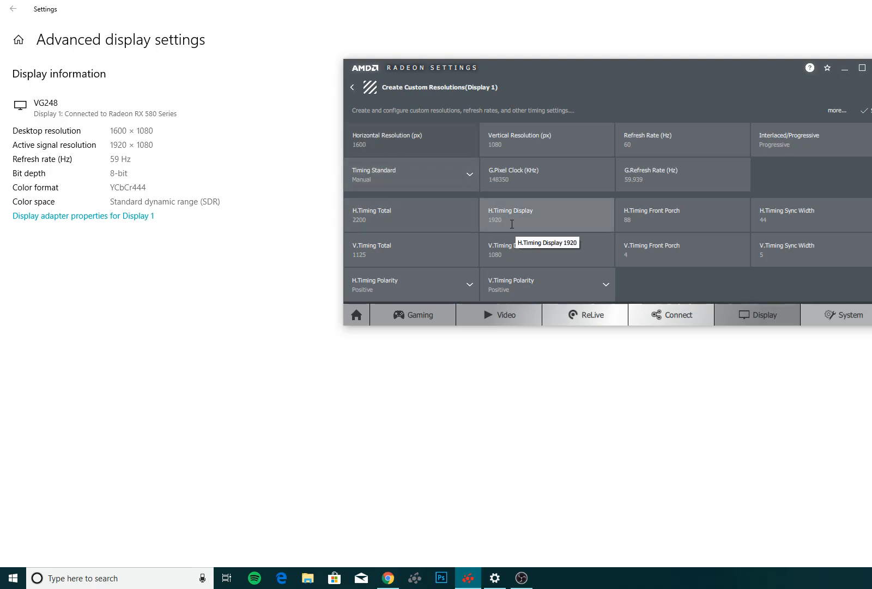
Set the H.Timing Display value of the custom resolution to 1600.
double_click(512, 220)
left_click_drag(511, 220, 480, 222)
type("1600")
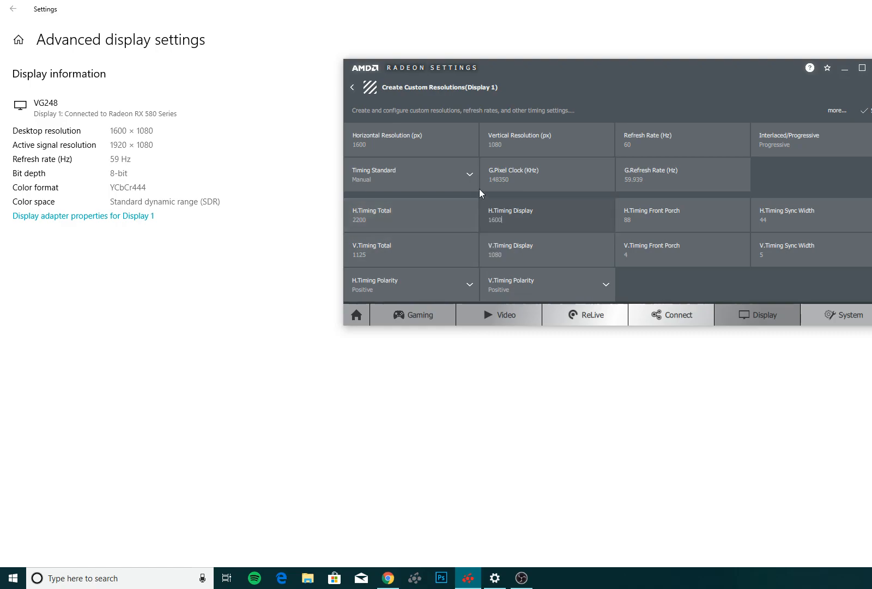
left_click(509, 152)
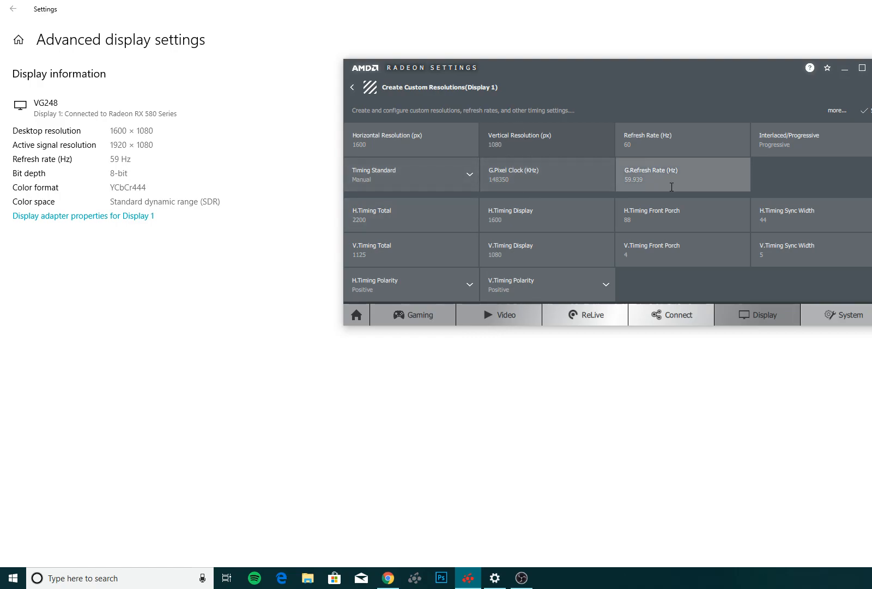
Try to save the custom resolution with a refresh rate of 144 Hz.
left_click(642, 149)
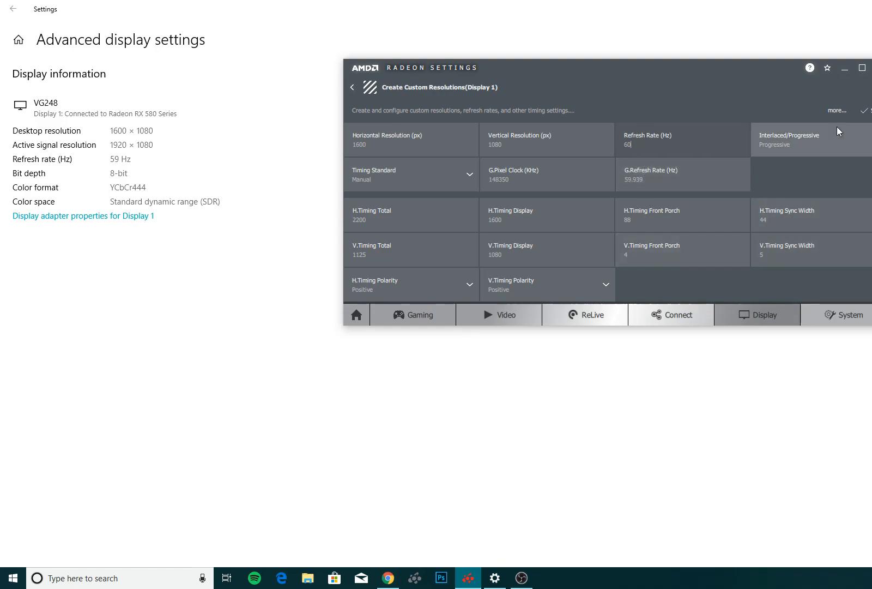
left_click_drag(650, 146, 564, 148)
type("144")
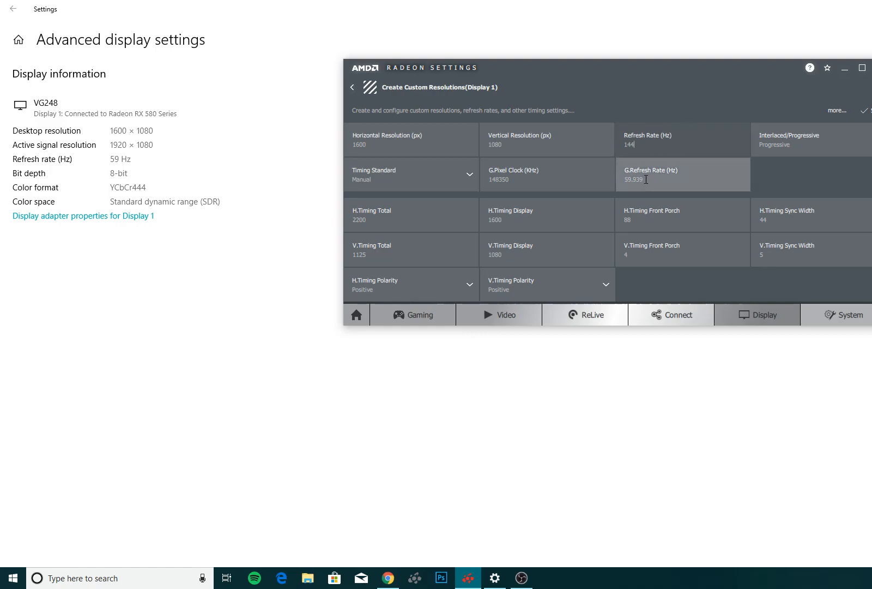
left_click(646, 180)
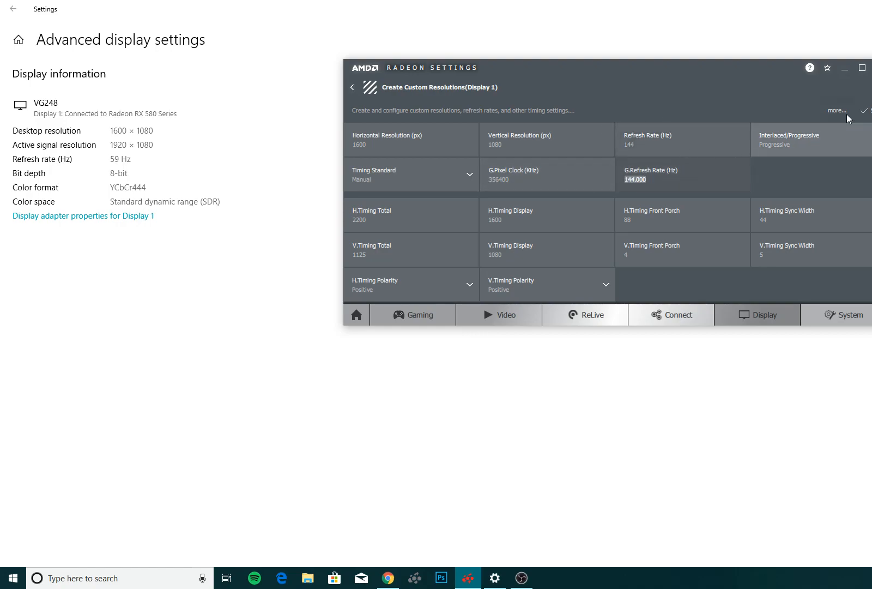
left_click(863, 110)
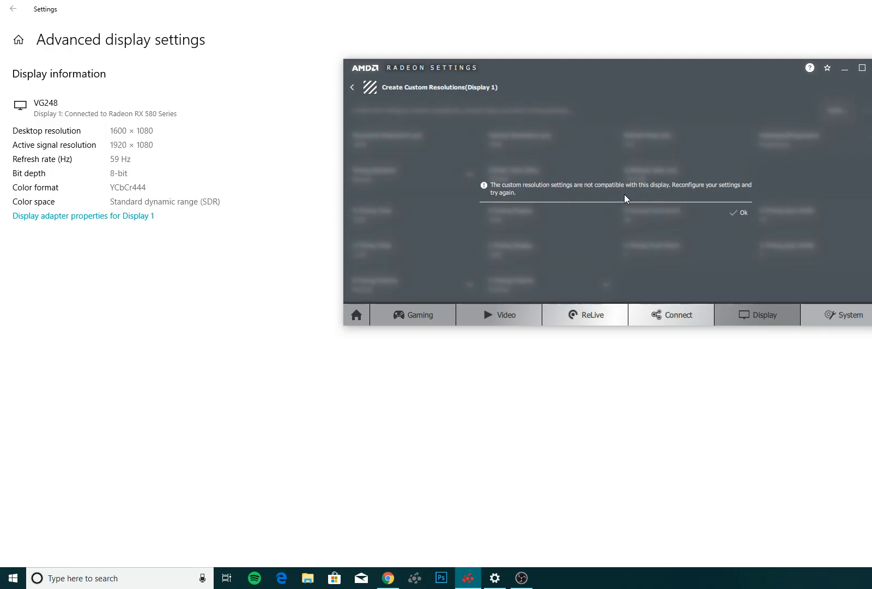
left_click(739, 212)
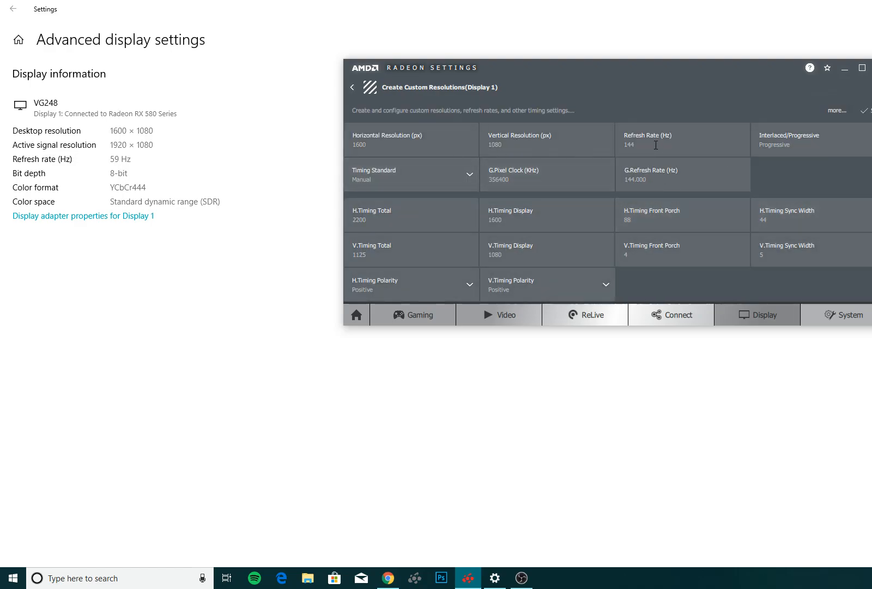
Set the custom resolution's refresh rate to 59 Hz and return to the Display settings without saving it.
left_click(661, 152)
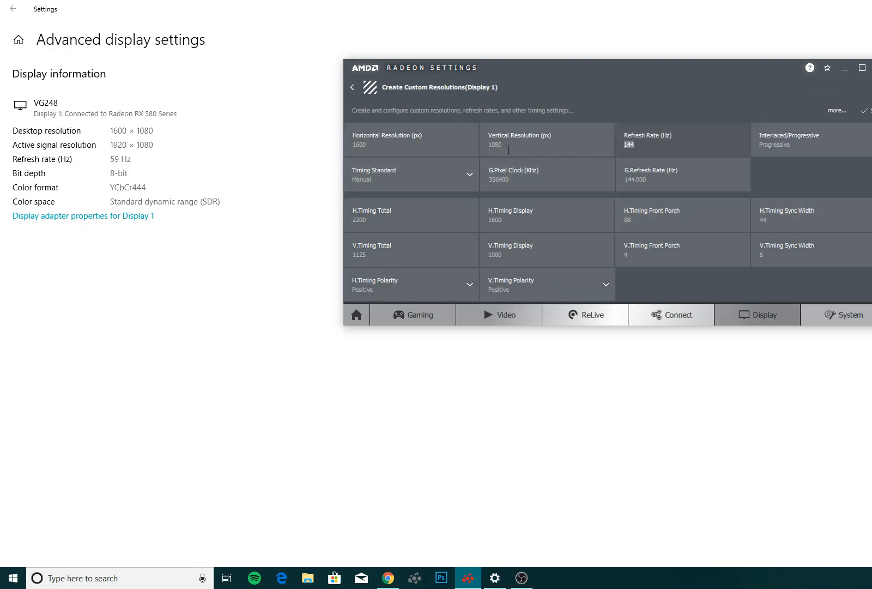
left_click(111, 161)
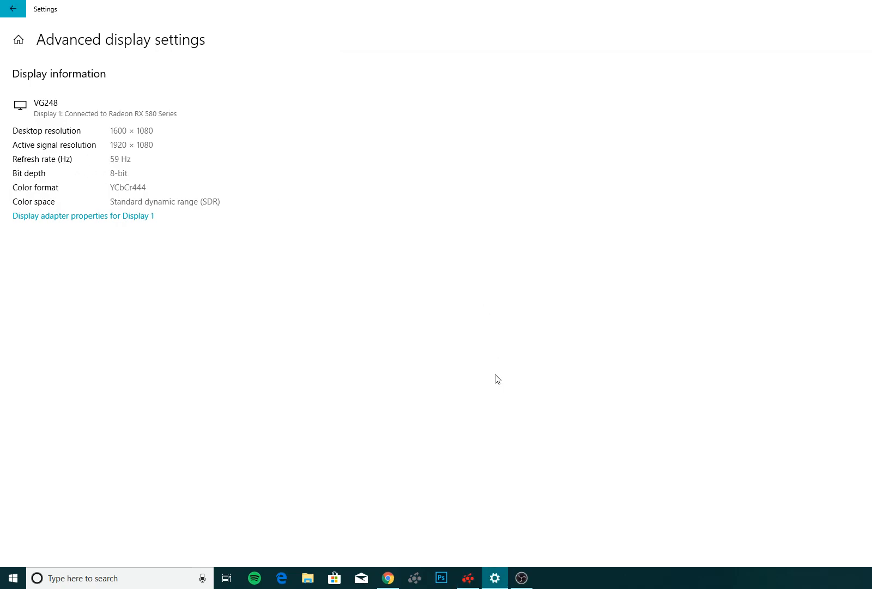
left_click(473, 581)
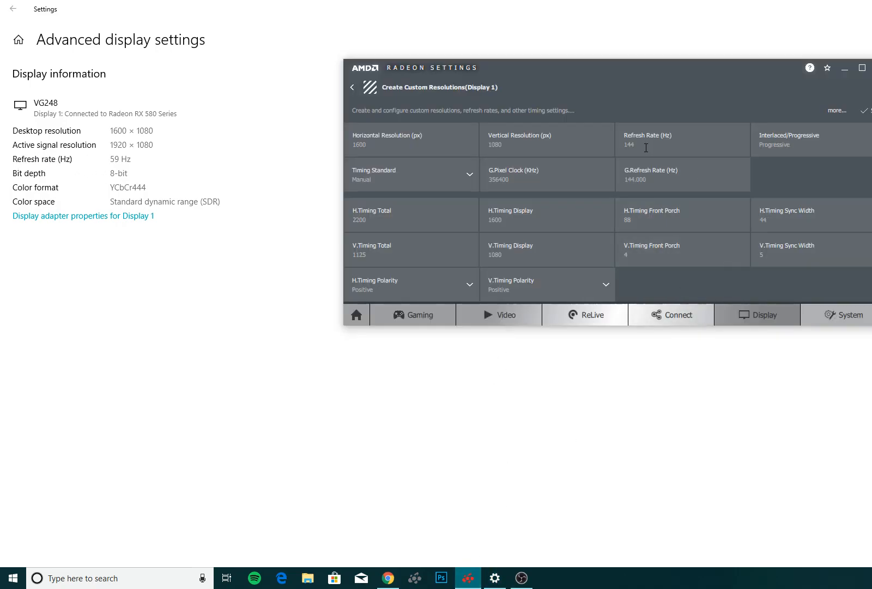
type("59")
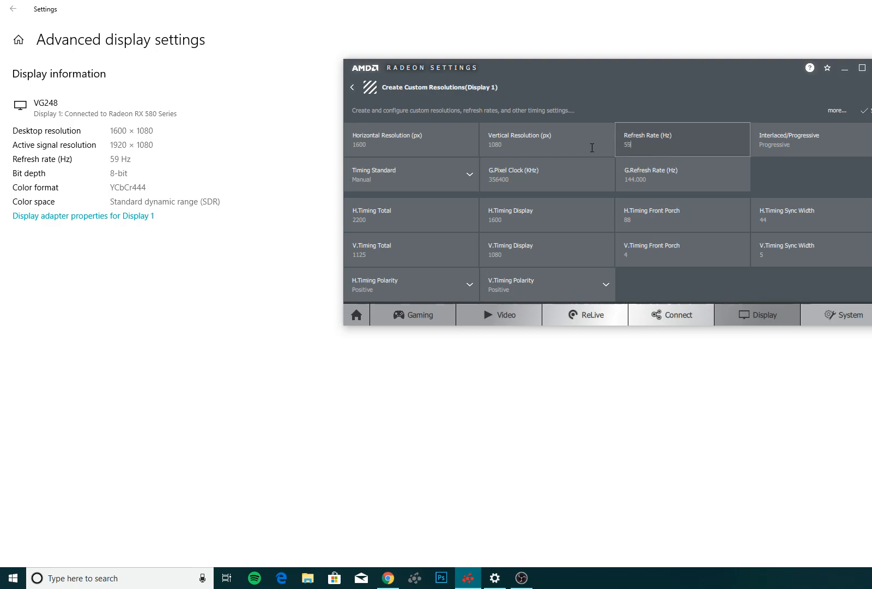
key("Return")
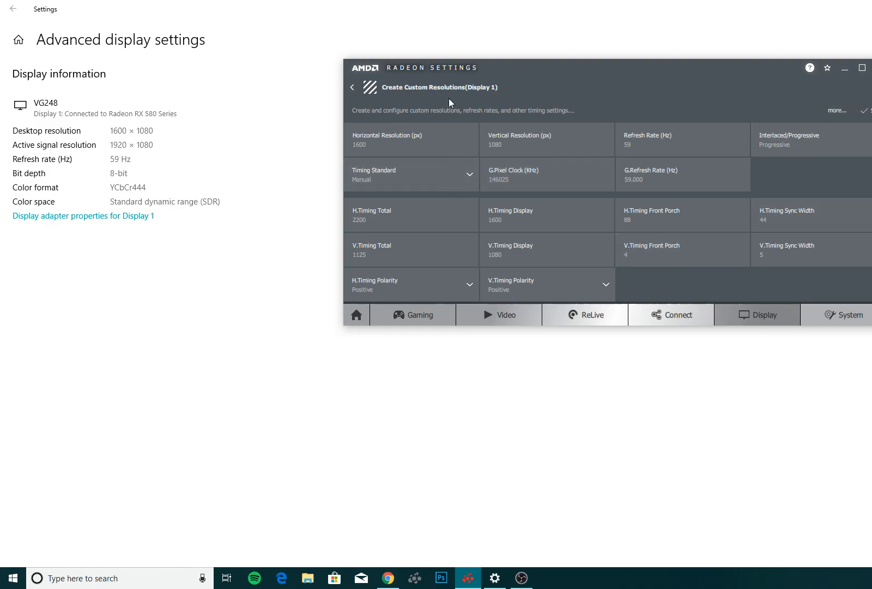
left_click(352, 89)
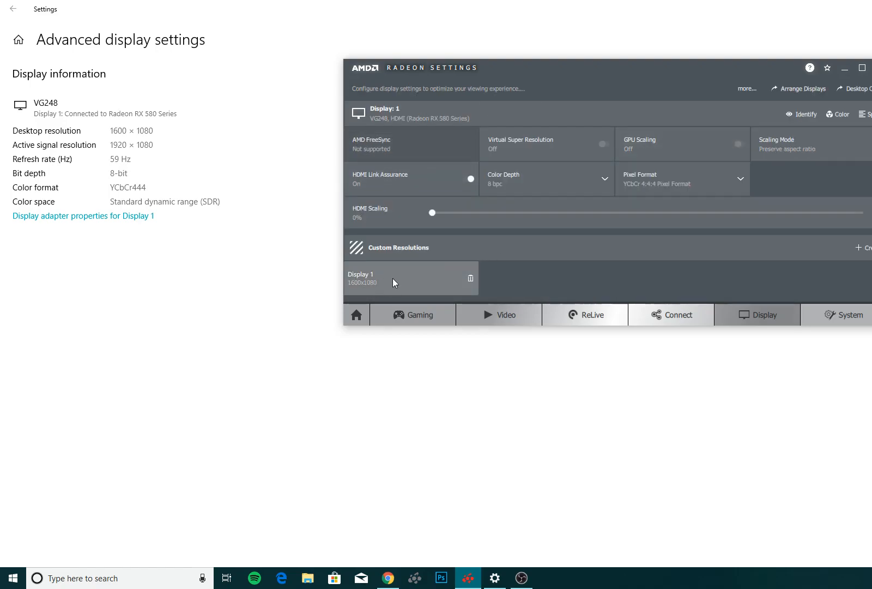
Minimize the Windows Settings and AMD Radeon Settings windows to reach the desktop.
left_click(303, 440)
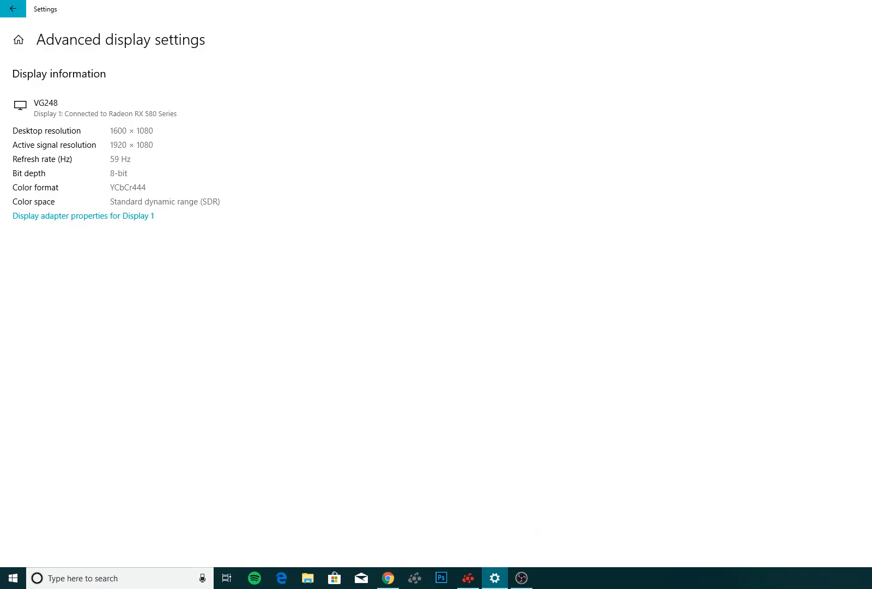
left_click(495, 578)
left_click(845, 68)
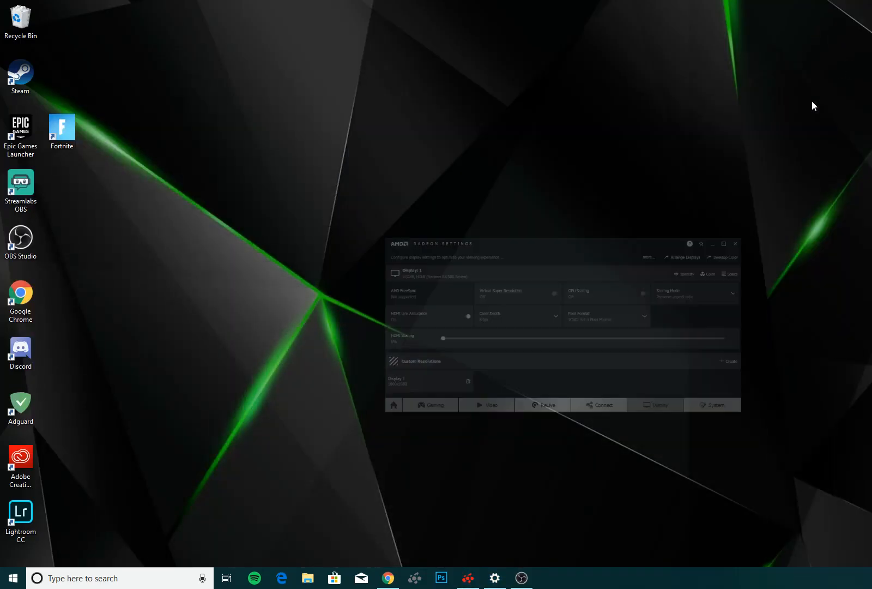
Launch Fortnite from the desktop and enter the Battle Royale mode.
left_click(62, 134)
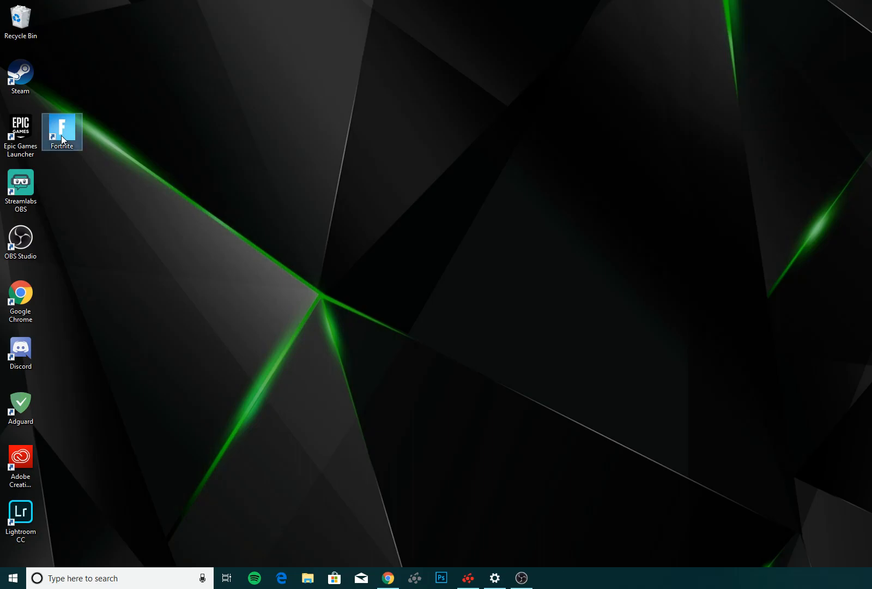
right_click(409, 284)
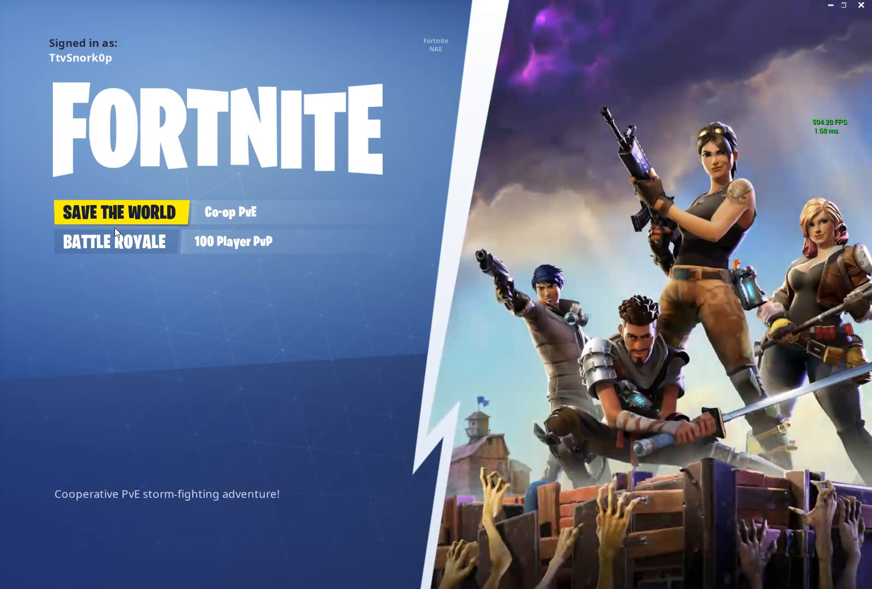
left_click(114, 218)
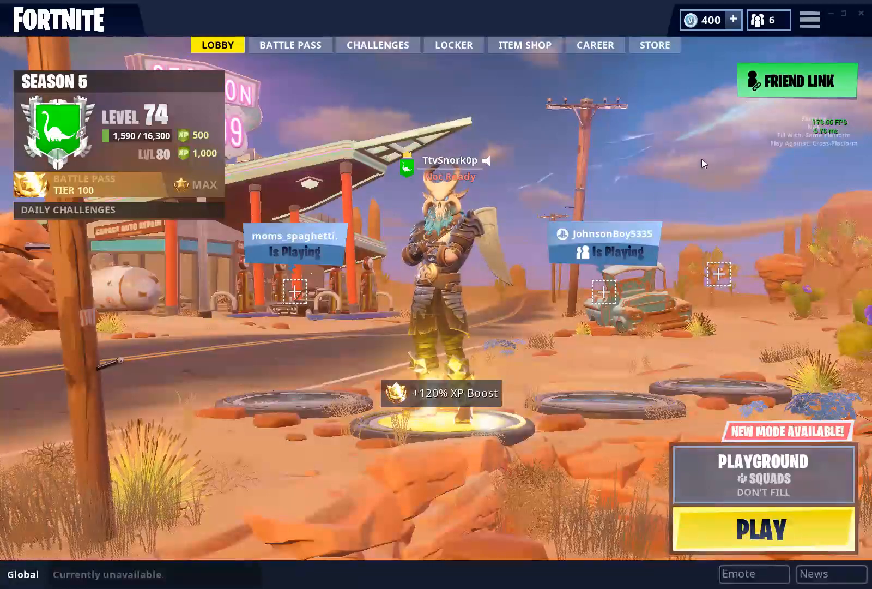
Cycle Fortnite's window mode through WindowedFullscreen and Windowed back to Fullscreen, and exit the video settings without saving.
left_click(802, 25)
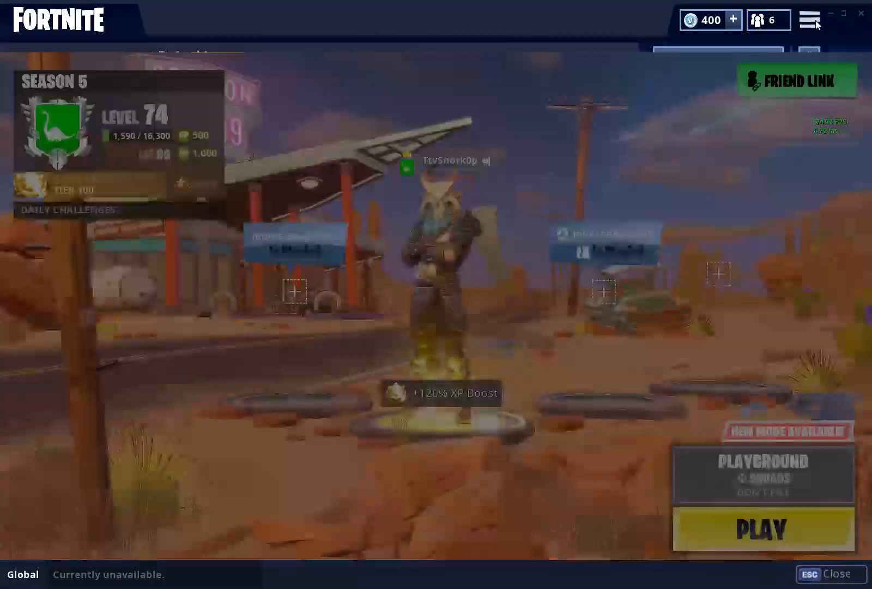
left_click(806, 53)
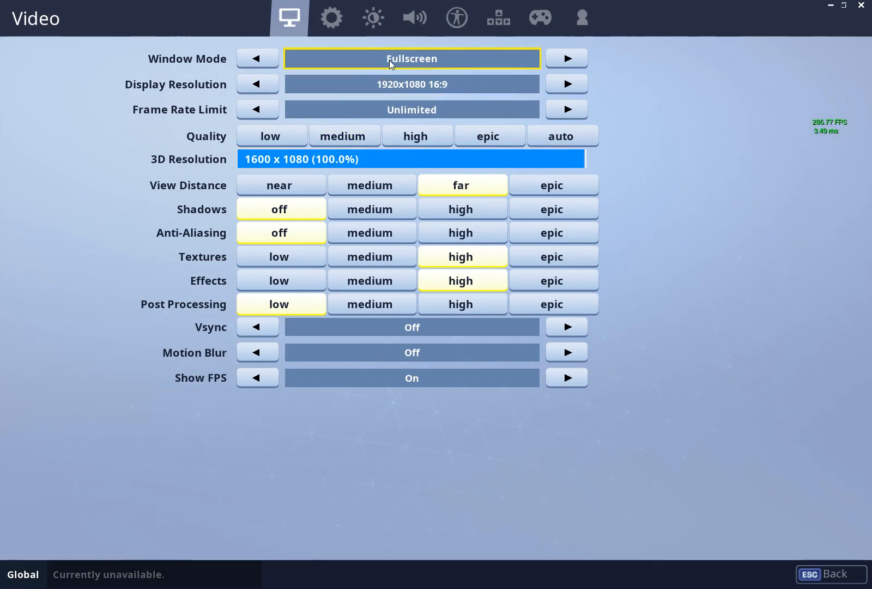
left_click(567, 58)
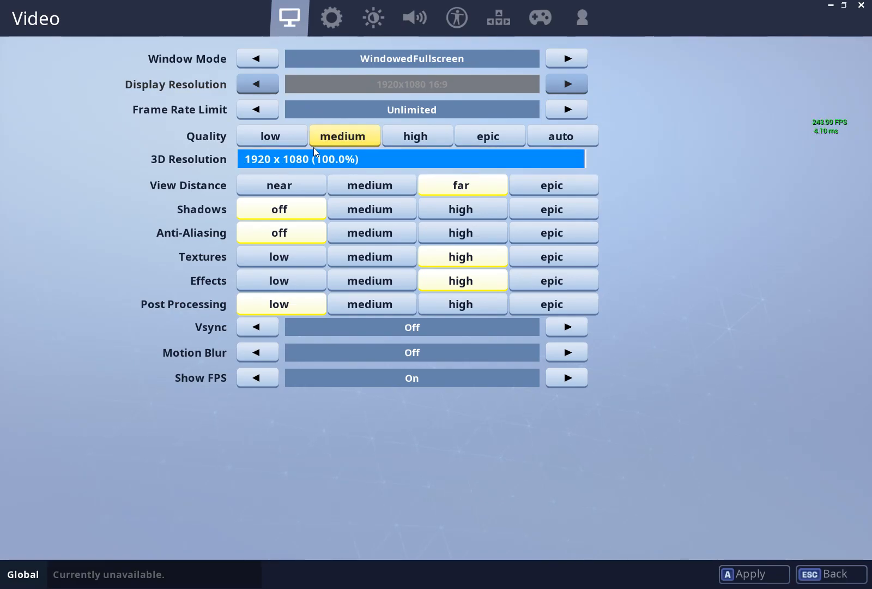
left_click(558, 60)
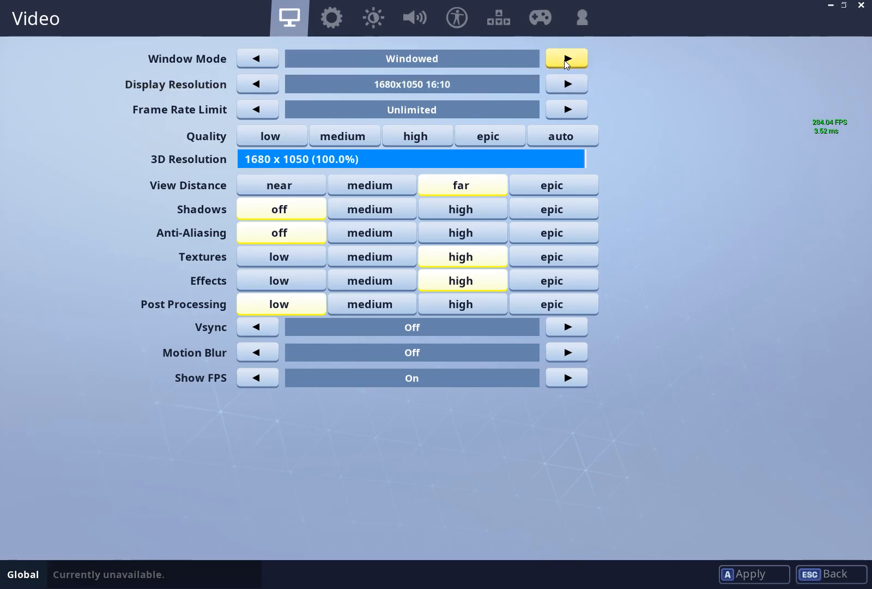
left_click(578, 61)
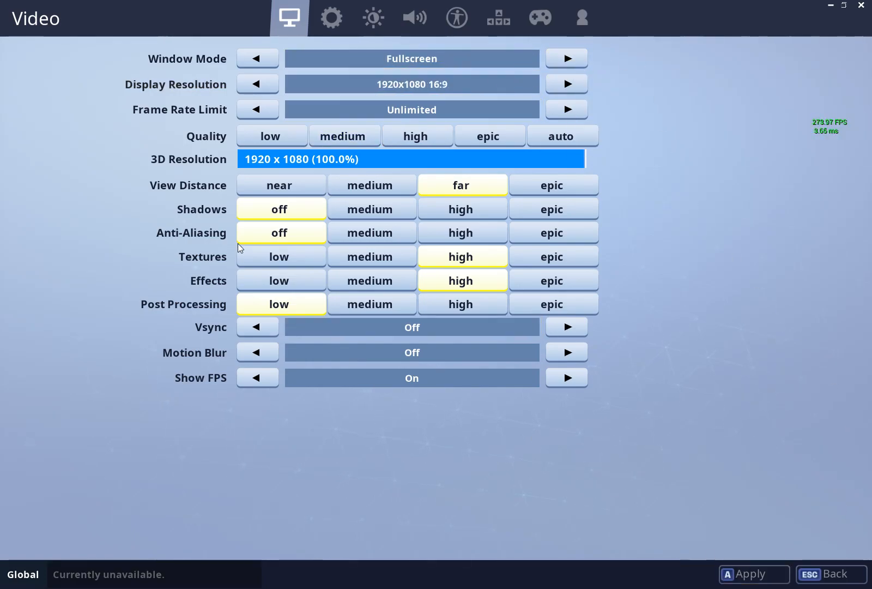
left_click(844, 569)
left_click(619, 407)
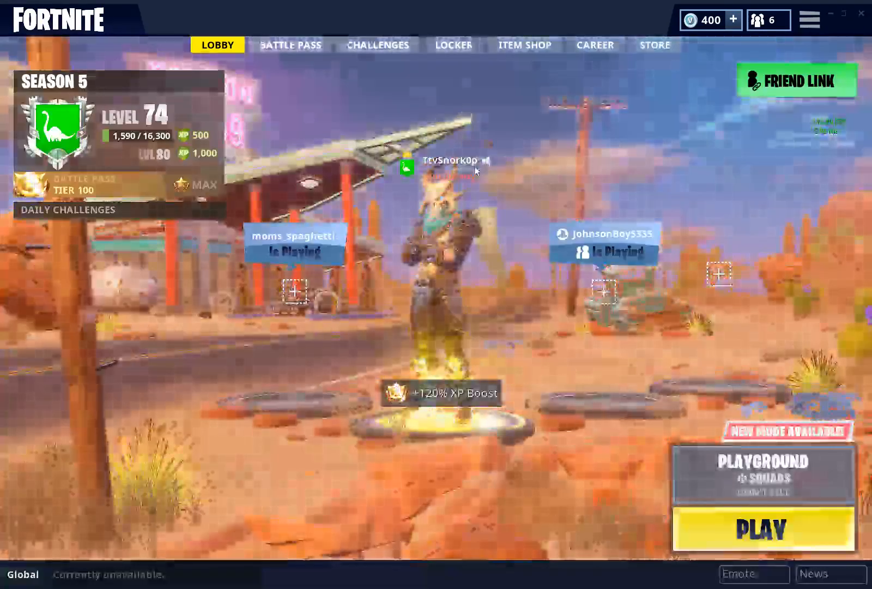
Minimize Fortnite and view the available screen resolutions in the Windows display settings, closing the window without changing the resolution.
left_click(829, 16)
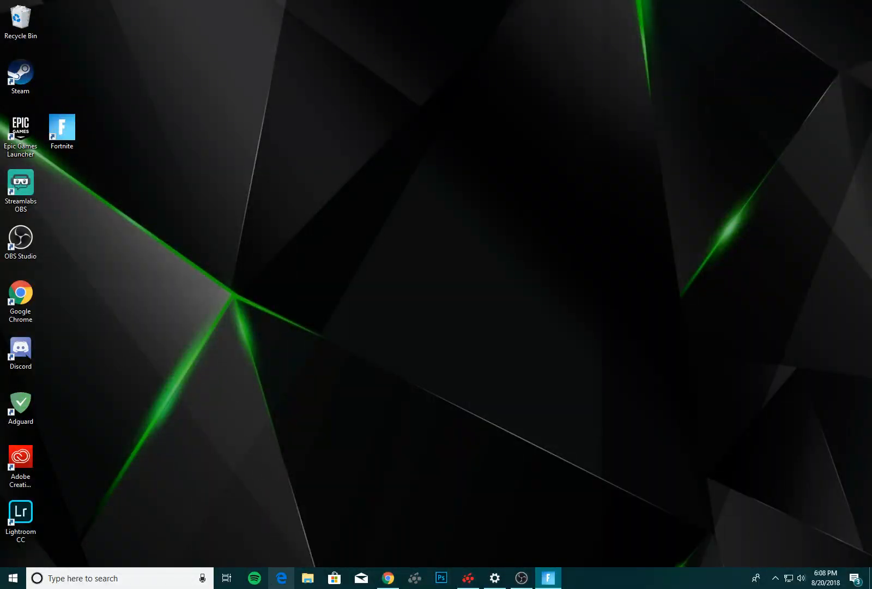
right_click(394, 293)
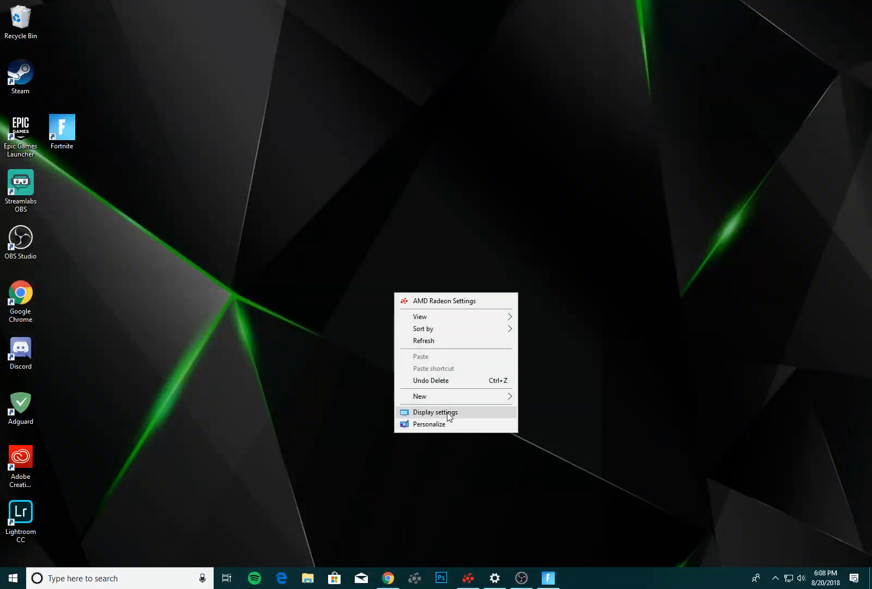
left_click(444, 412)
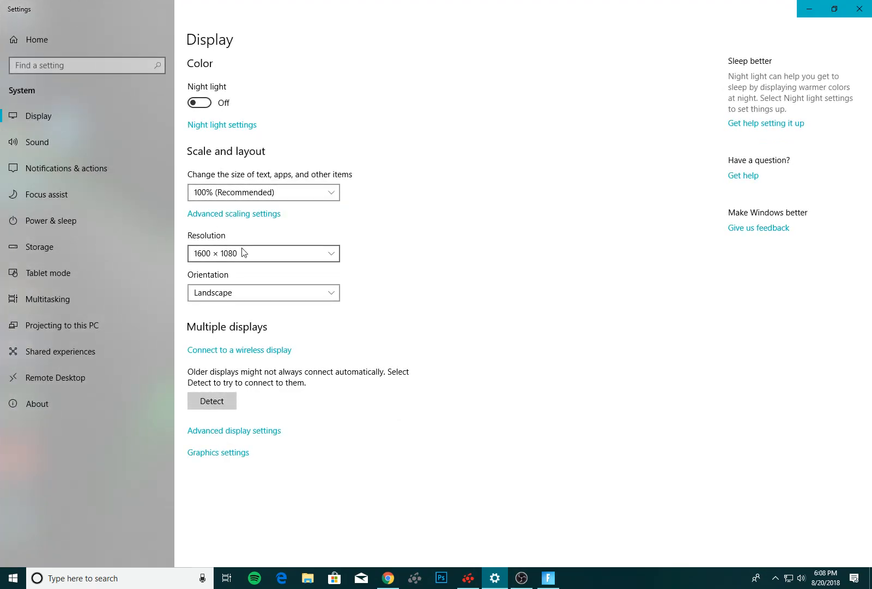
left_click(244, 252)
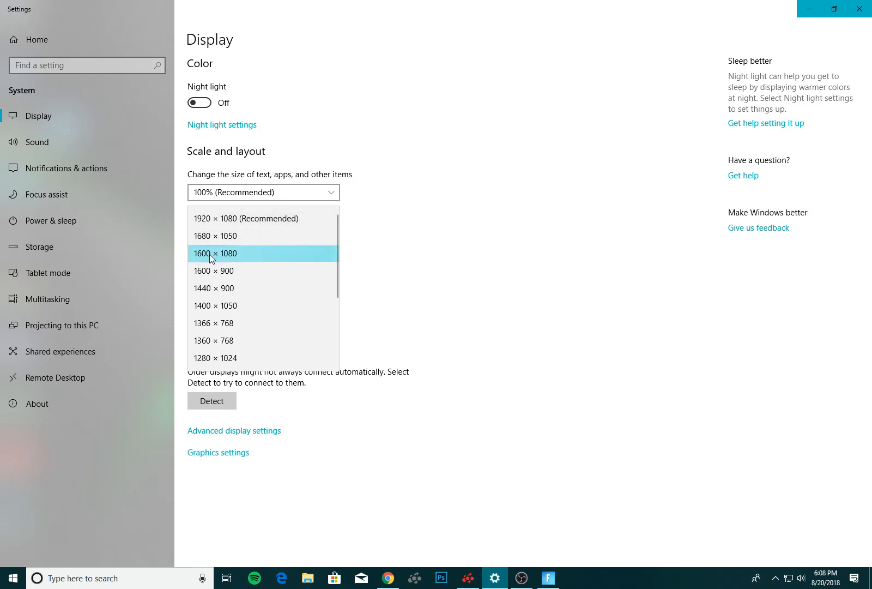
left_click(383, 260)
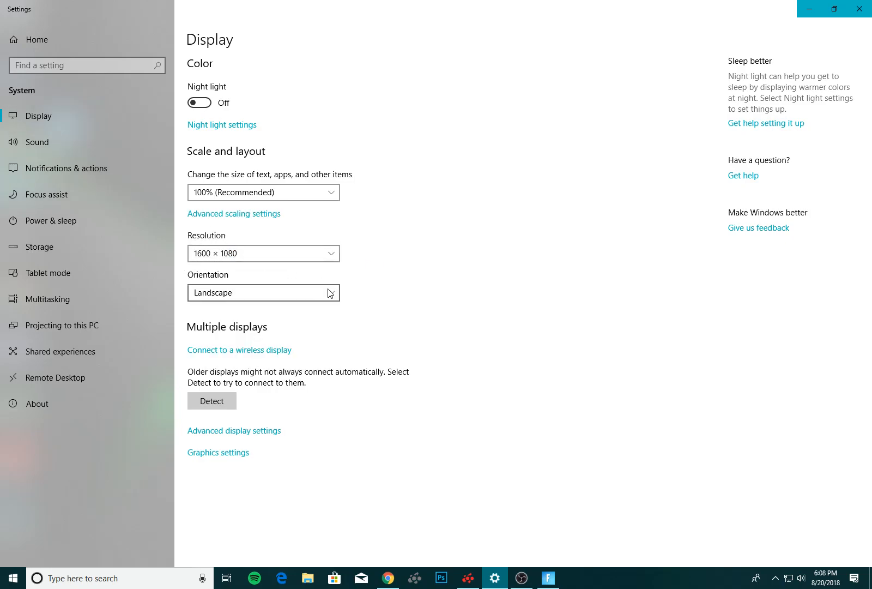
left_click(859, 9)
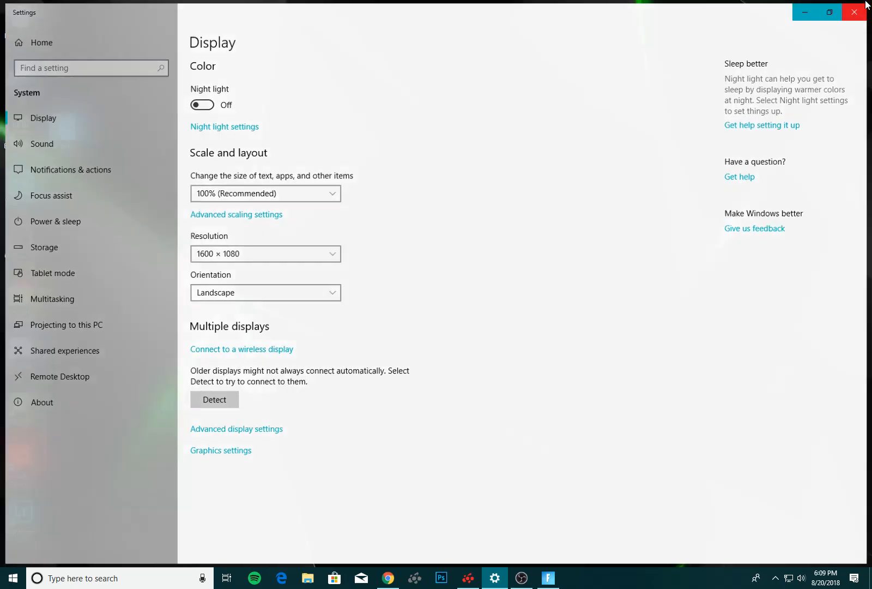
Switch to Fortnite, try View Distance, Textures and Effects at epic, and exit the video settings without saving.
left_click(521, 577)
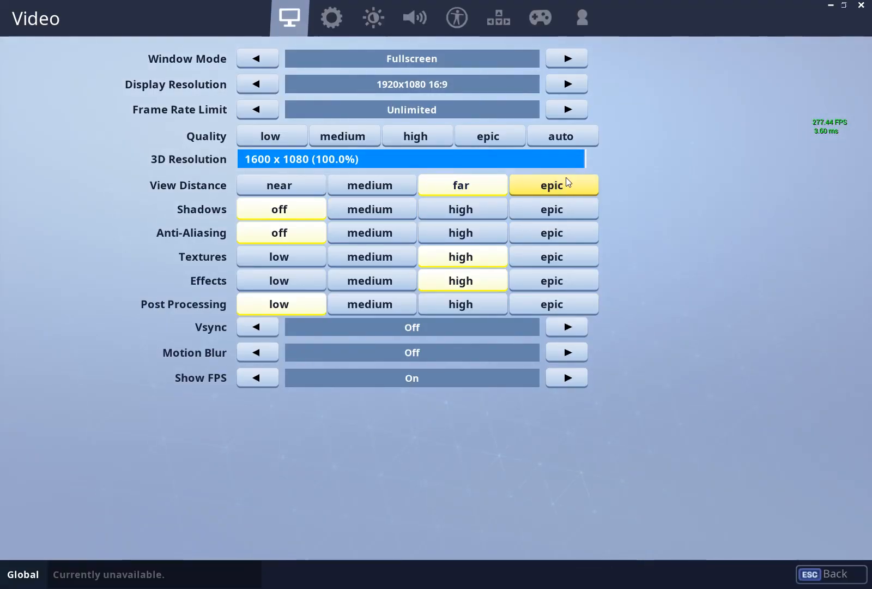
left_click(565, 183)
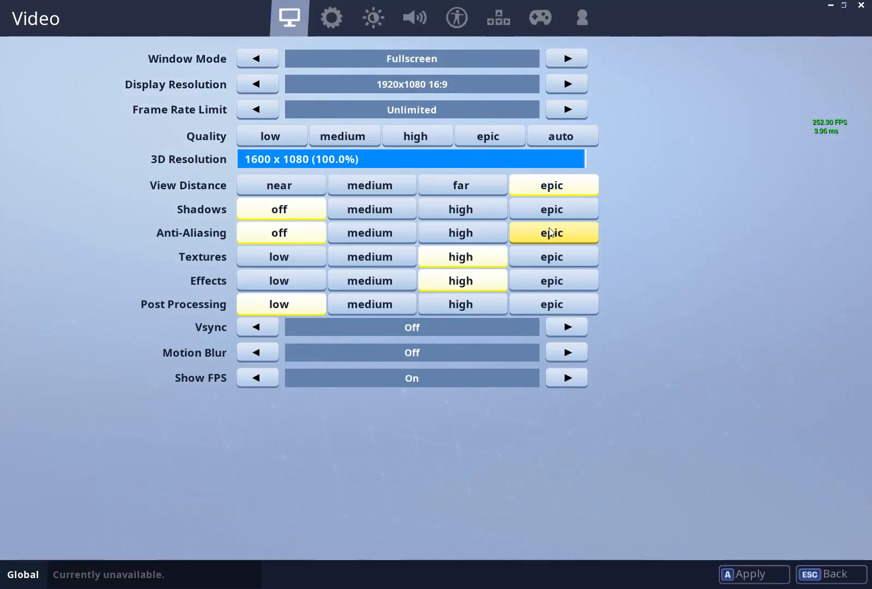
left_click(544, 258)
left_click(549, 278)
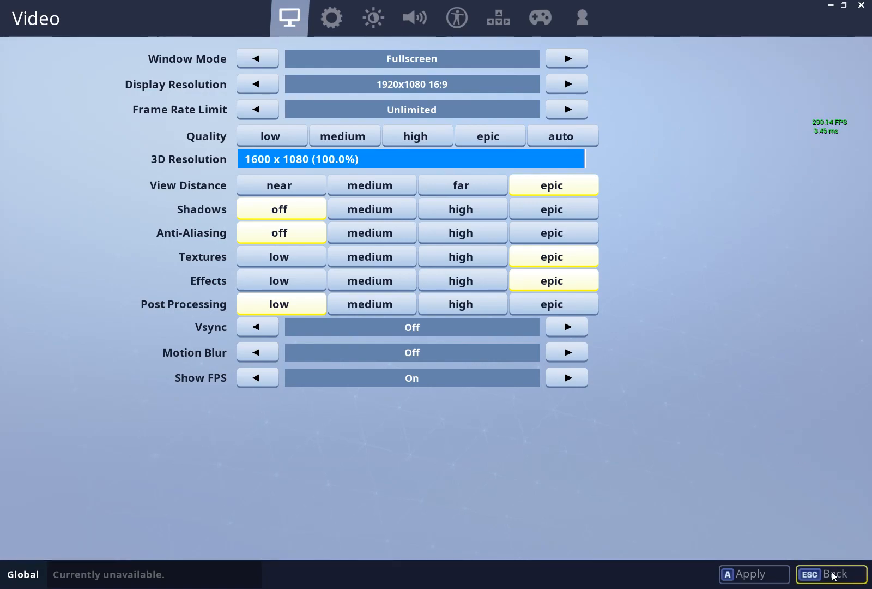
left_click(808, 569)
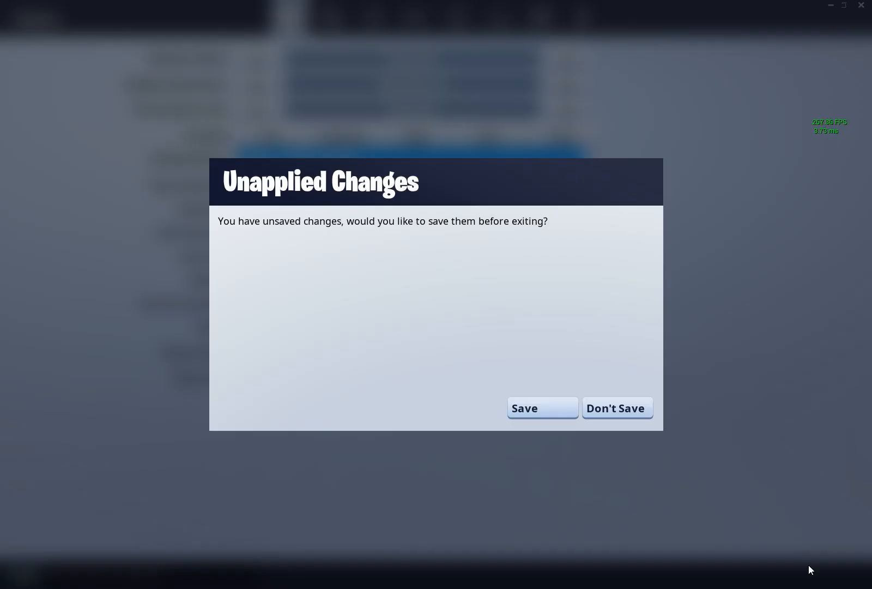
left_click(614, 410)
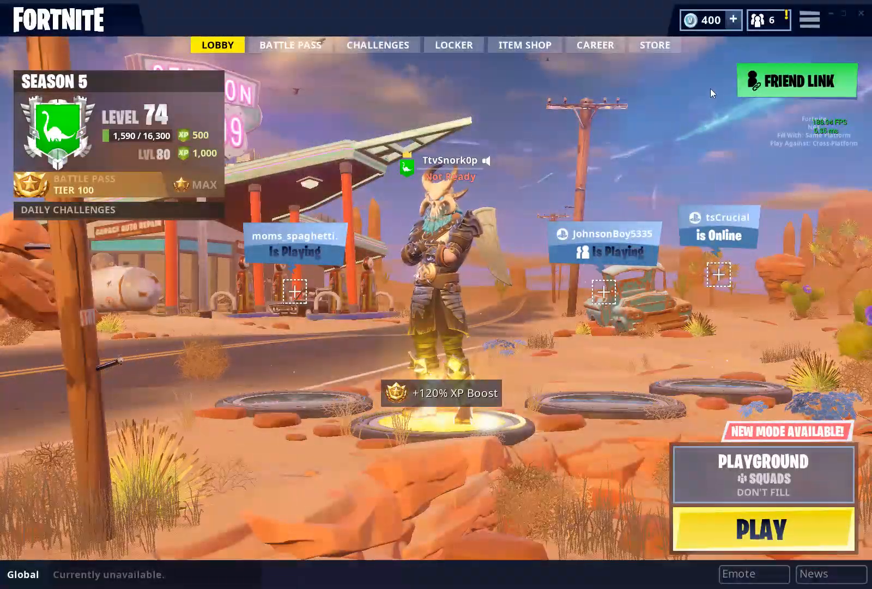
Minimize Fortnite, switch to AMD Radeon Settings and open the saved 1600x1080 custom resolution for Display 1.
left_click(831, 16)
mouse_move(467, 577)
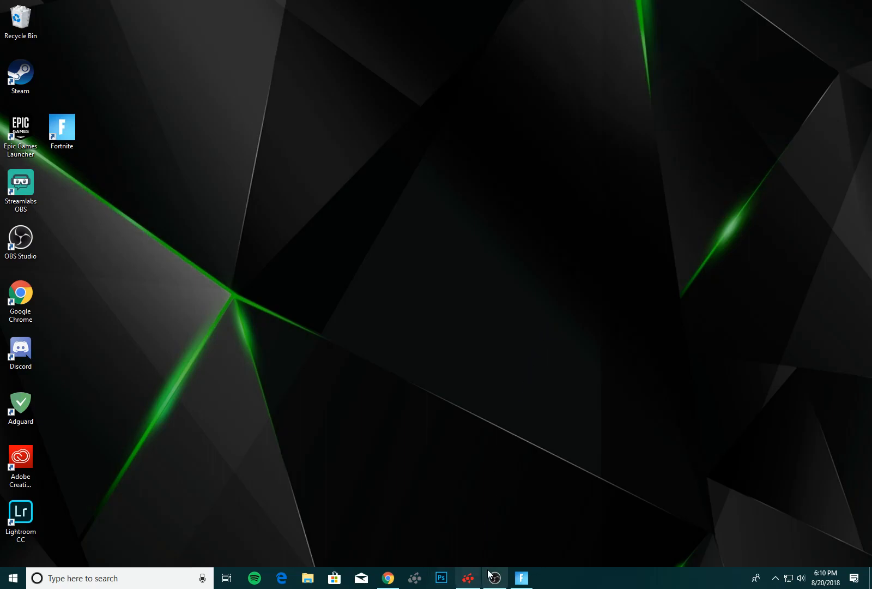
left_click(475, 582)
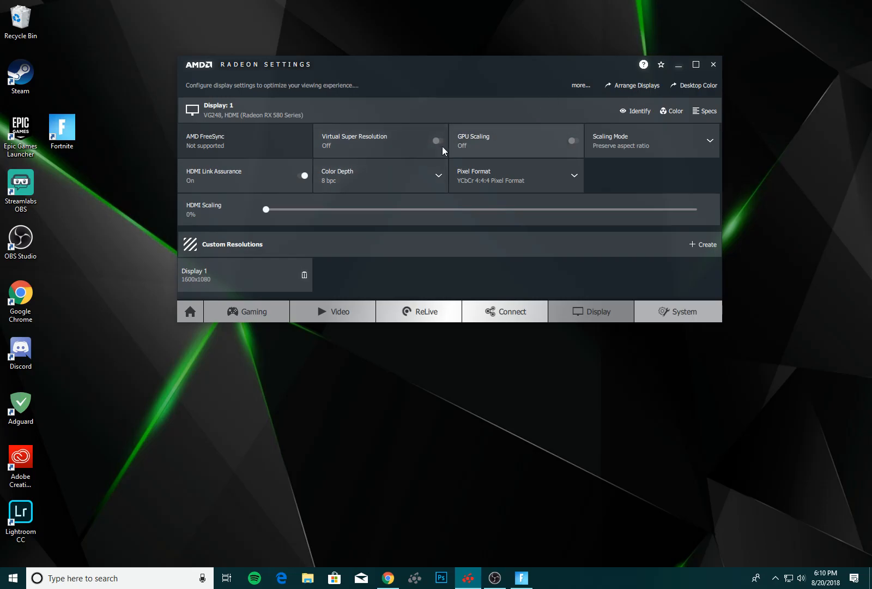
left_click(228, 282)
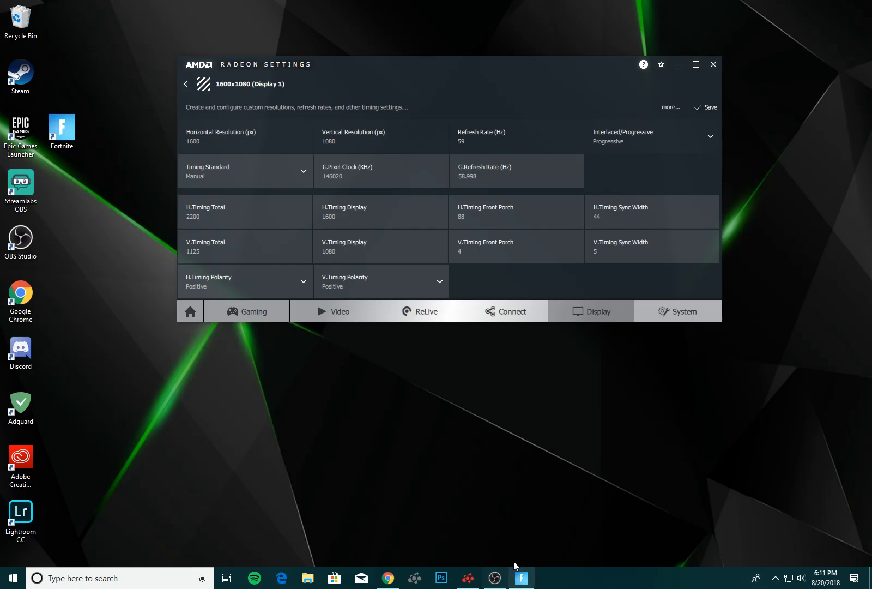
left_click(496, 576)
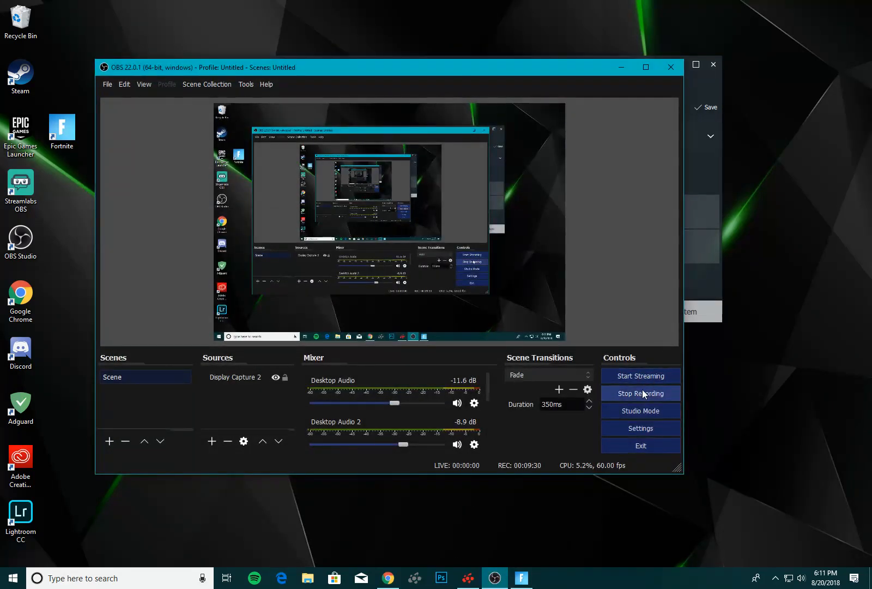